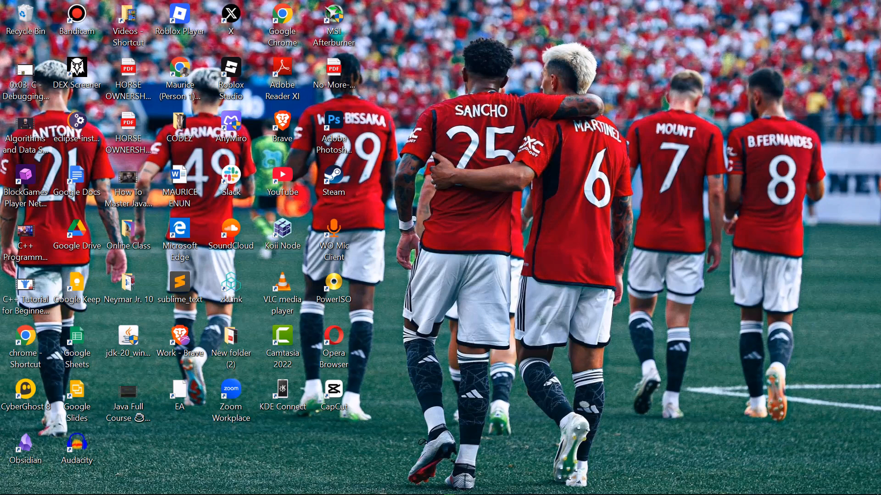
# Switch to the Brave browser and look over the obsproject.com home page, including its platform downloads, sponsors and feature sections.
pyautogui.click(479, 486)
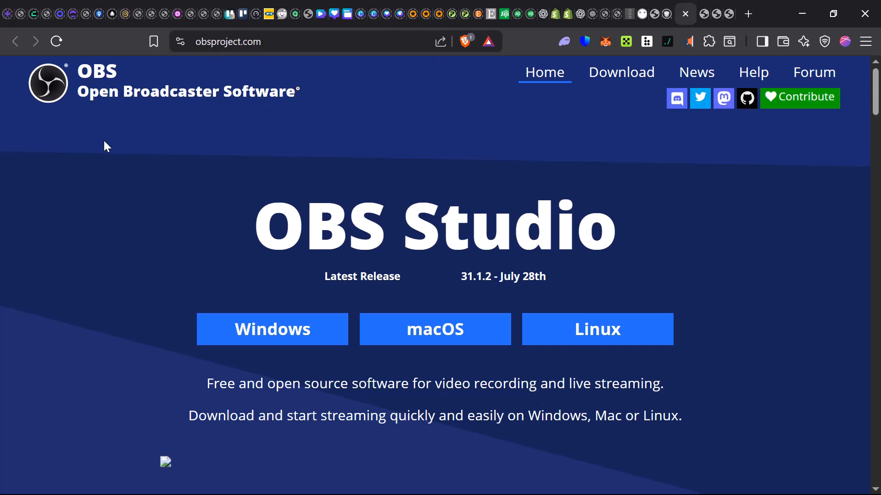
pyautogui.moveTo(78, 89); pyautogui.dragTo(297, 109)
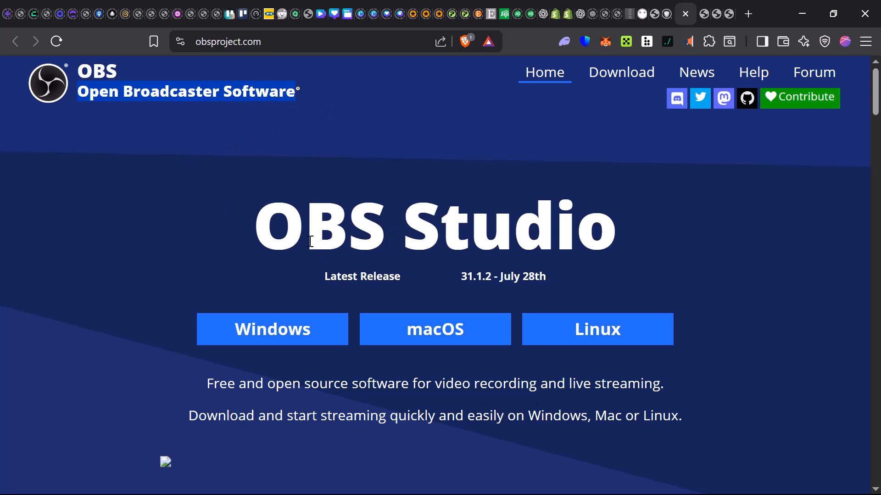
pyautogui.click(288, 223)
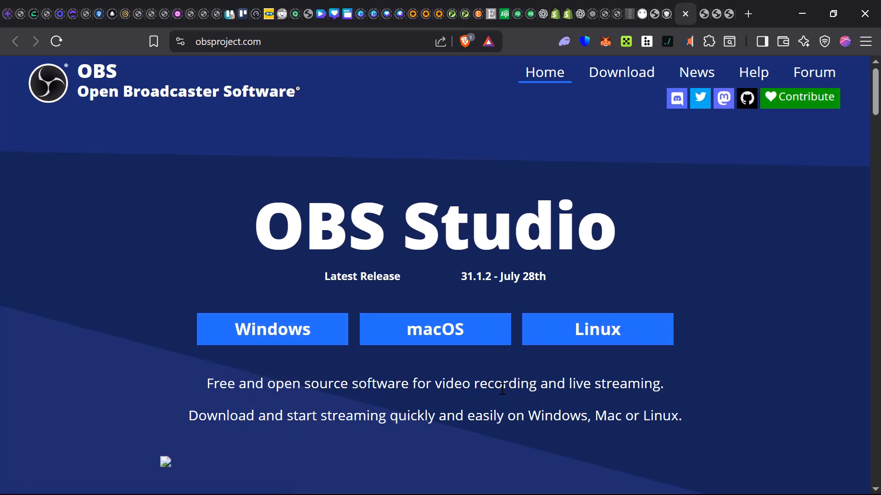
pyautogui.scroll(-1, 237, 389)
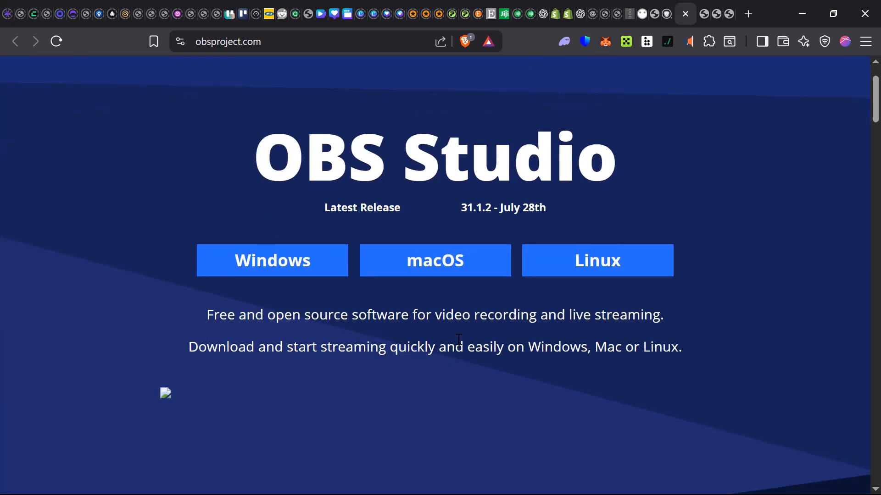
pyautogui.scroll(-3, 459, 339)
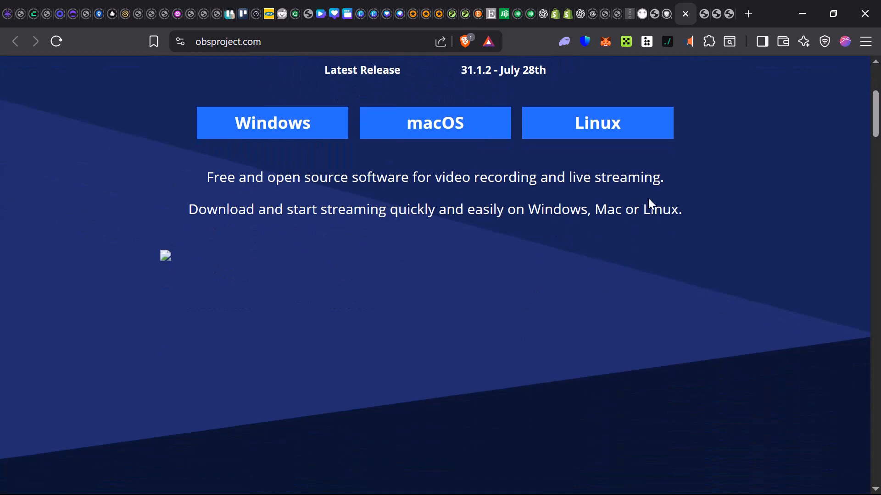
pyautogui.scroll(-12, 649, 204)
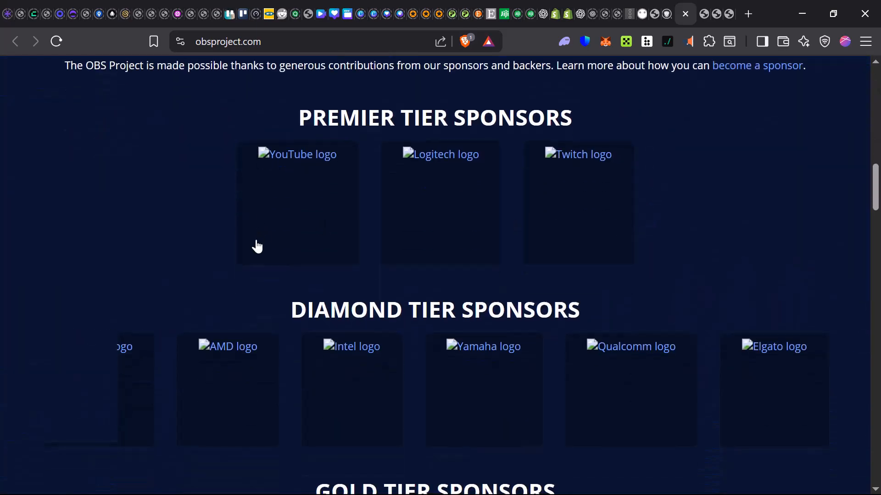
pyautogui.scroll(-15, 257, 246)
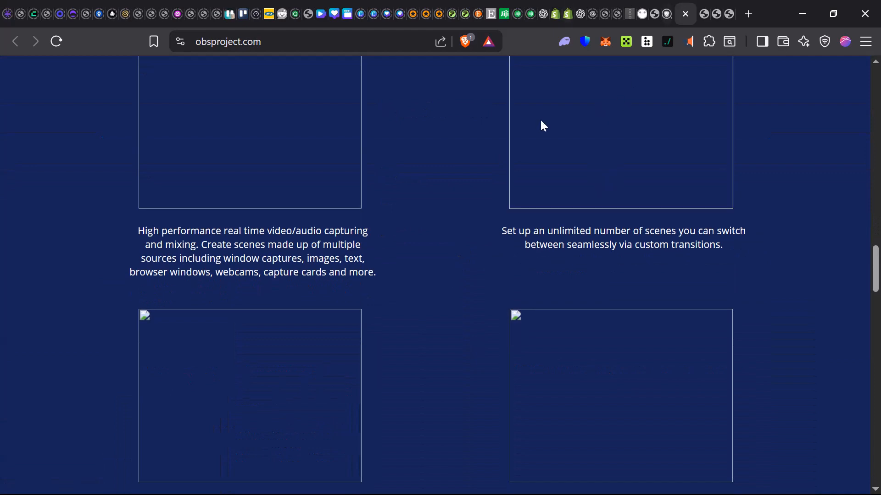
pyautogui.scroll(-12, 409, 260)
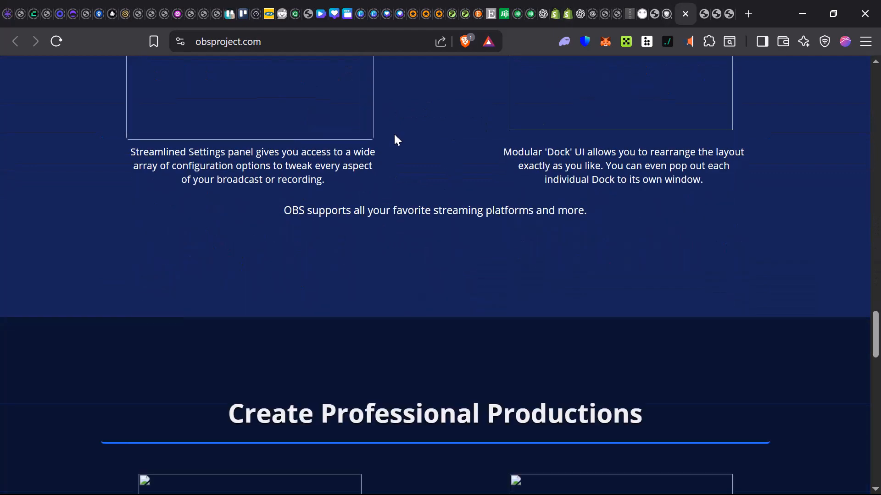
pyautogui.scroll(20, 387, 126)
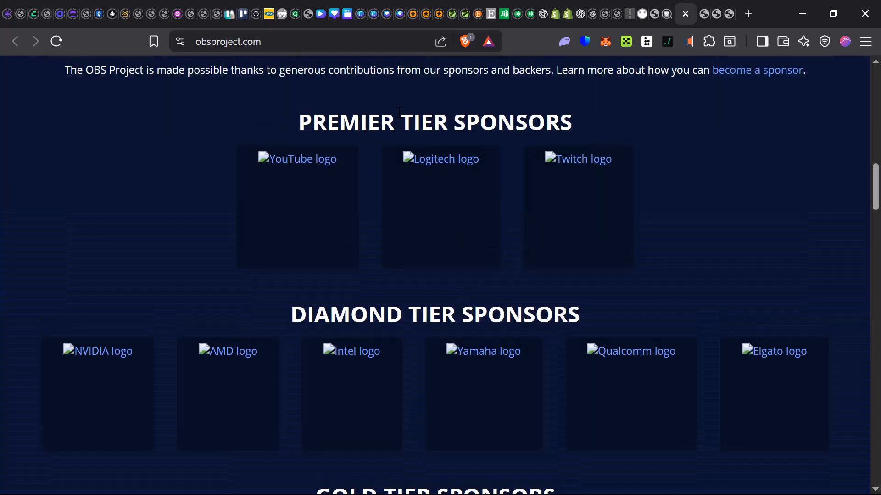
pyautogui.scroll(10, 399, 111)
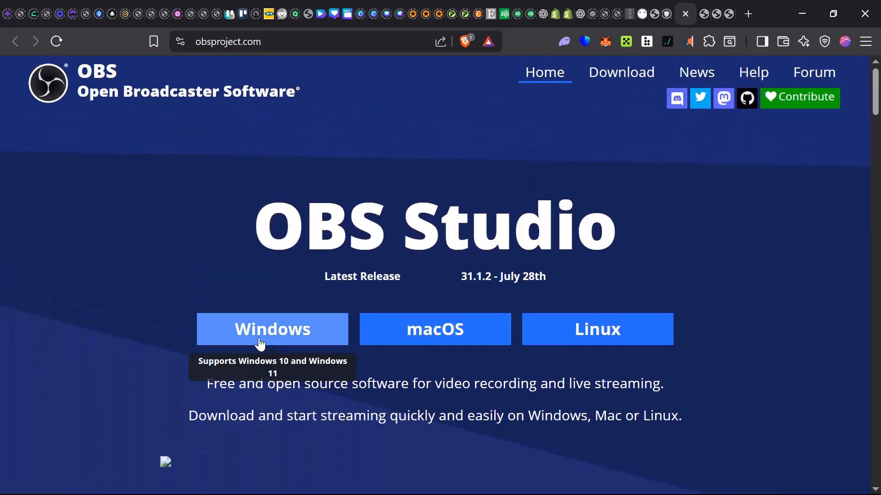
pyautogui.click(804, 16)
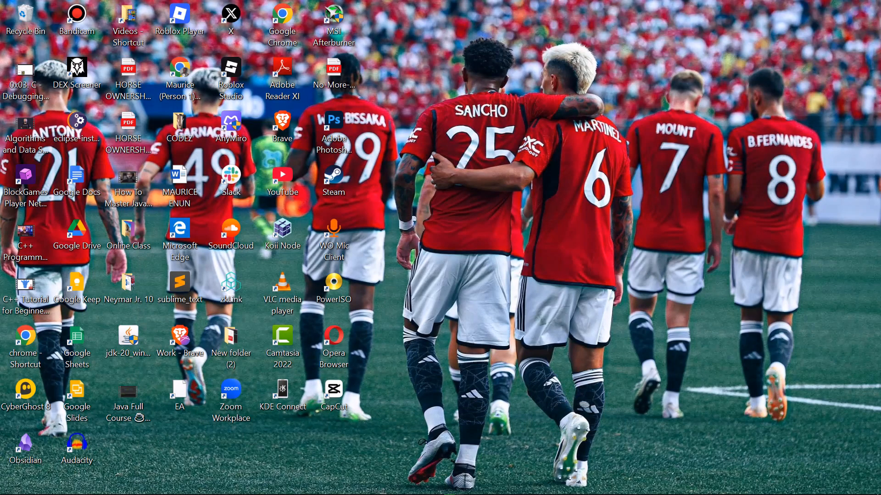
# Switch to File Explorer and open the extracted OBS-Studio-31.1.2-Windows-x64 folder in Downloads.
pyautogui.moveTo(154, 494)
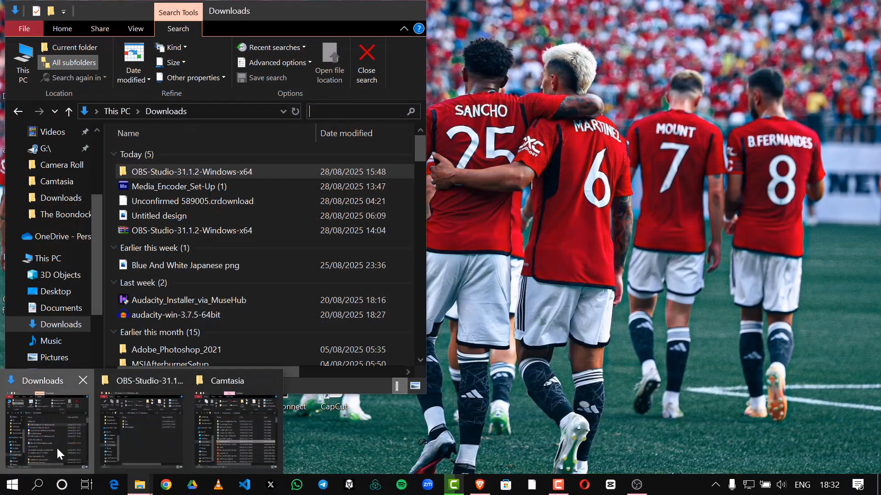
pyautogui.click(57, 446)
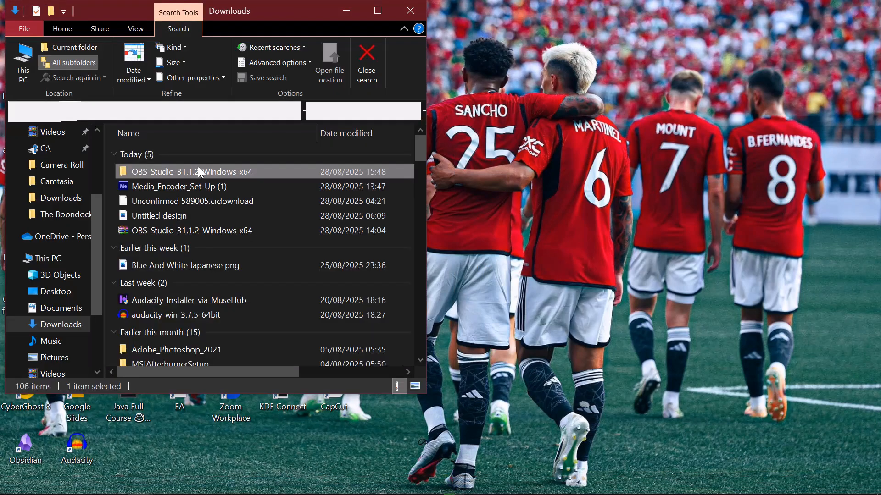
pyautogui.click(163, 228)
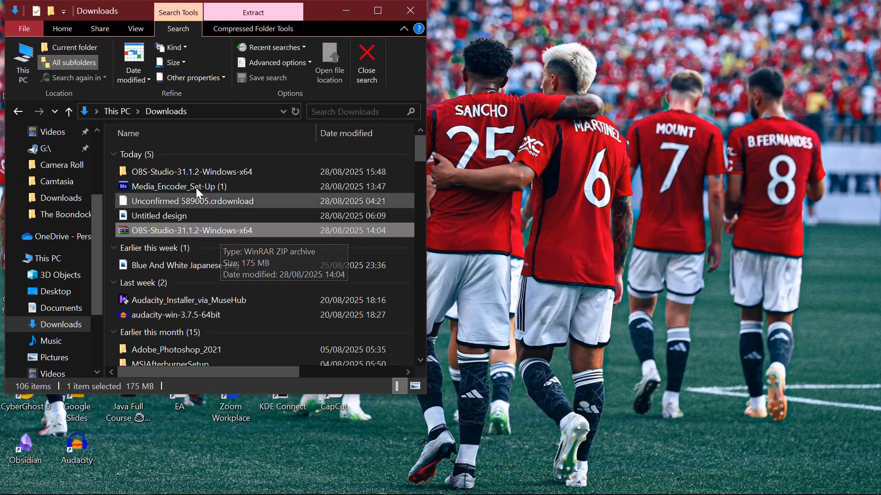
pyautogui.moveTo(184, 171)
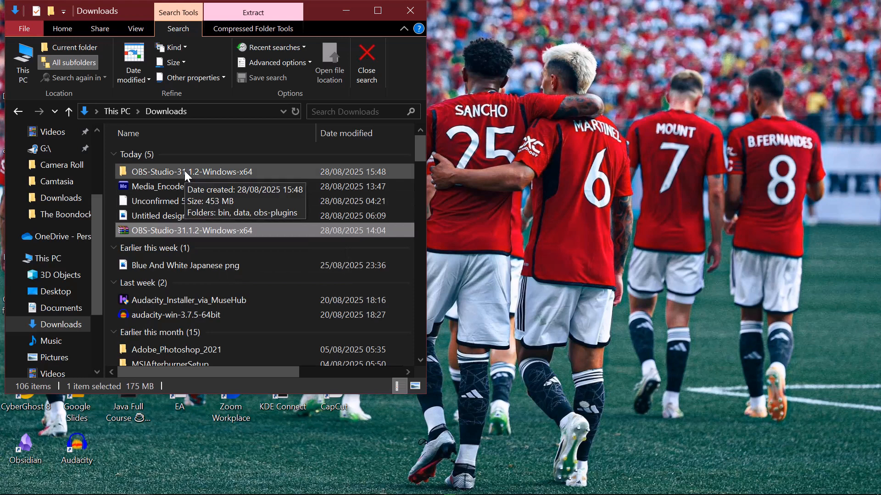
pyautogui.click(184, 170)
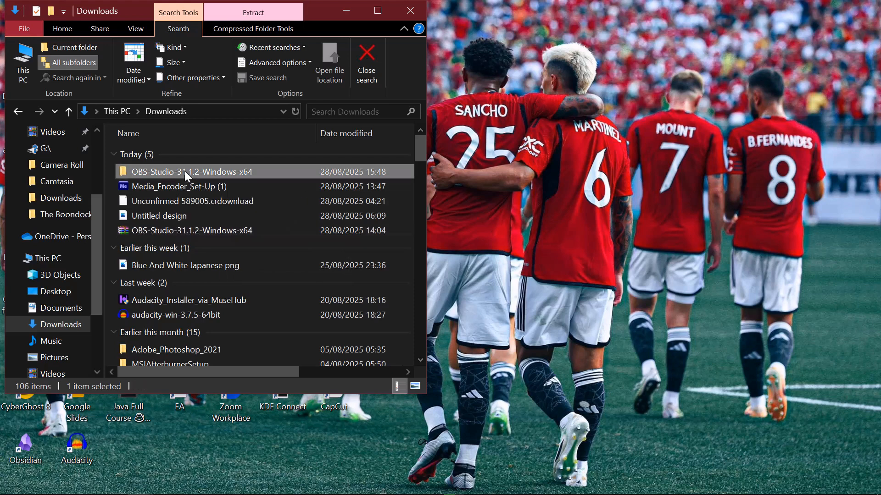
pyautogui.doubleClick(237, 171)
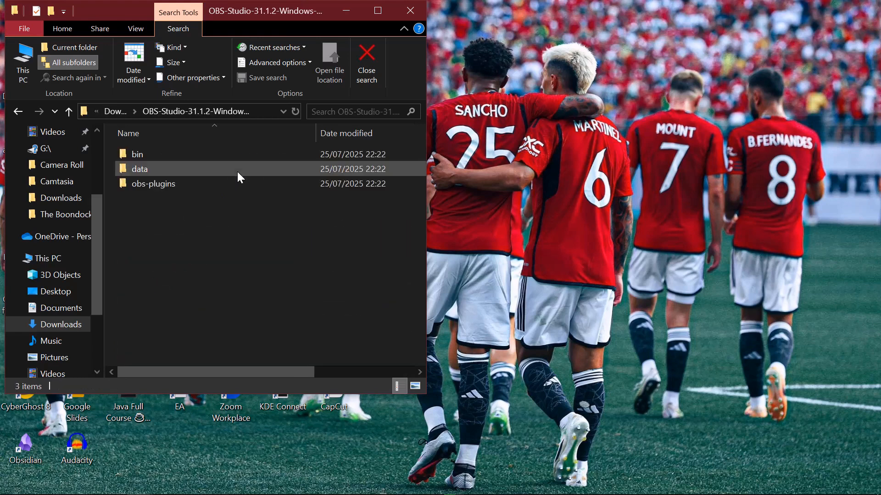
# Go into the bin folder's 64bit subfolder, select the obs64 application and view its available file actions.
pyautogui.moveTo(238, 171)
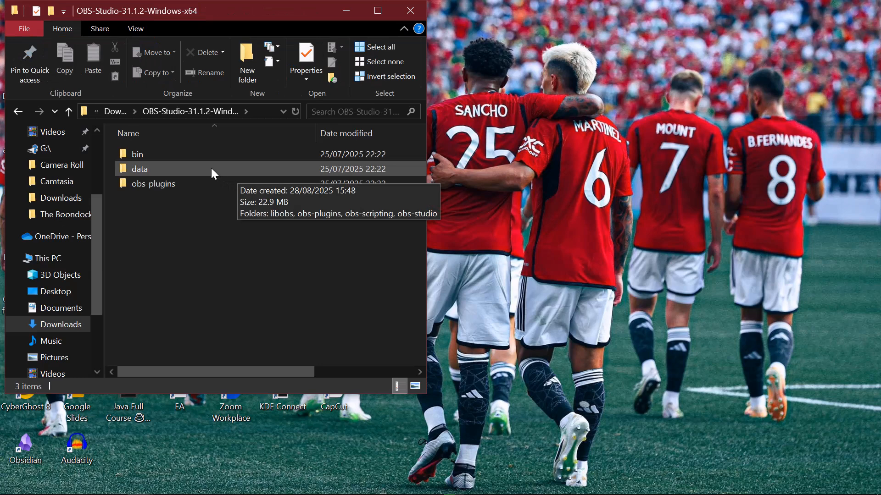
pyautogui.click(178, 158)
pyautogui.doubleClick(160, 158)
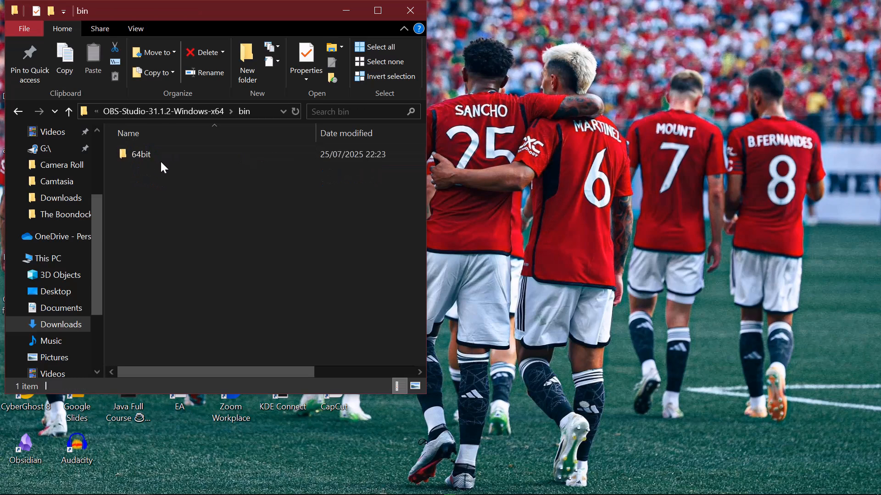
pyautogui.doubleClick(164, 156)
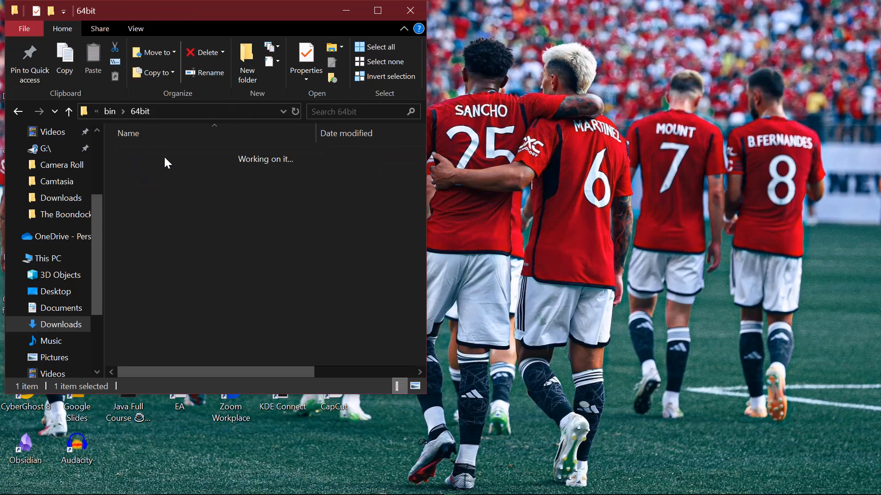
pyautogui.scroll(-2, 160, 209)
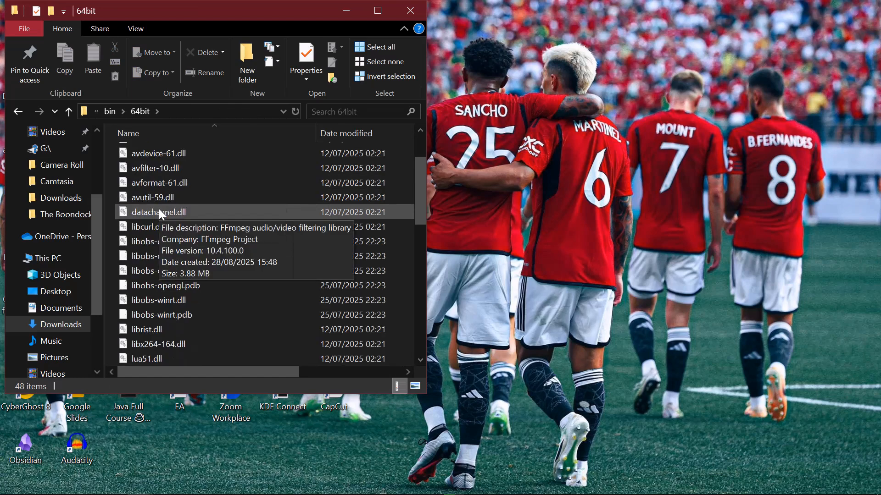
pyautogui.scroll(-3, 157, 232)
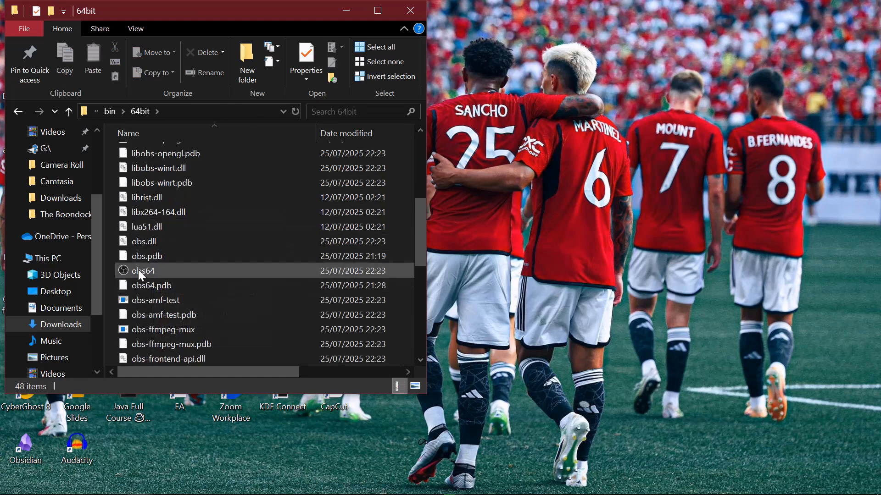
pyautogui.click(175, 272)
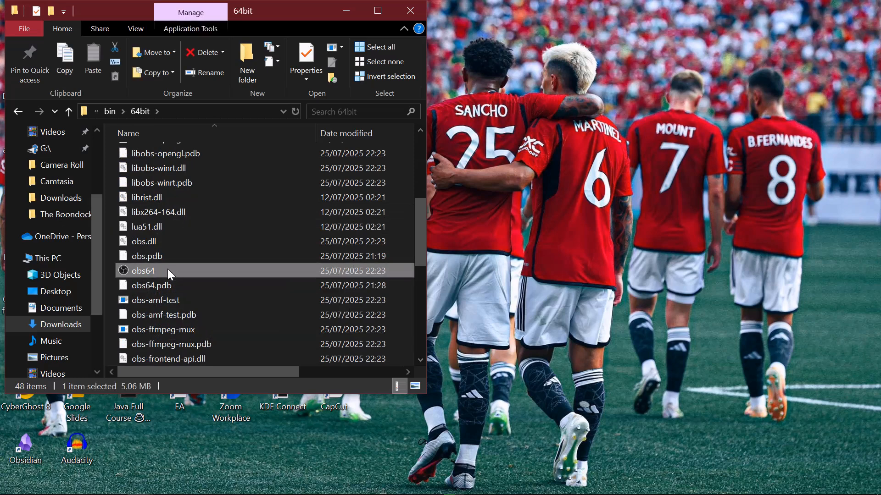
pyautogui.rightClick(168, 272)
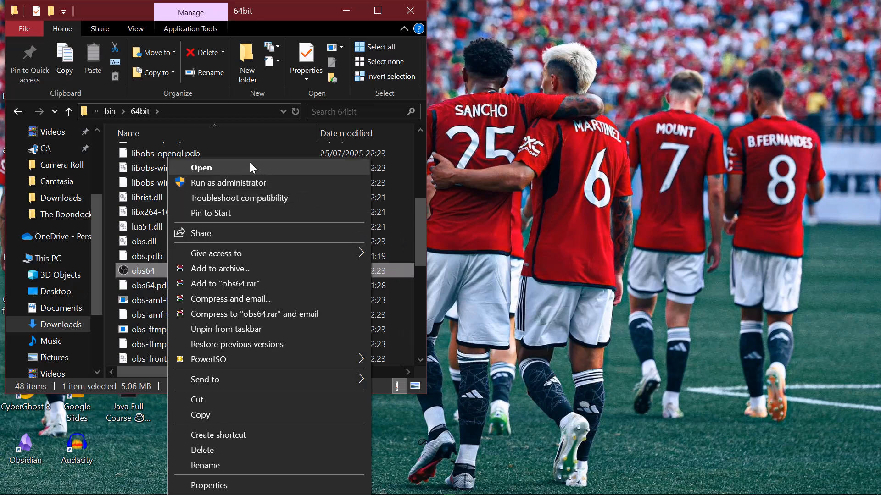
pyautogui.click(416, 246)
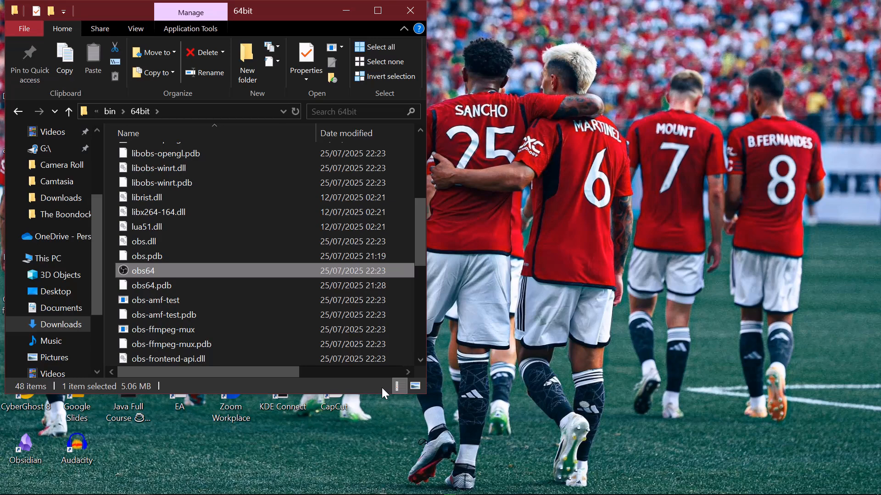
# Switch to OBS Studio and remove the Window Capture source from the scene.
pyautogui.moveTo(440, 493)
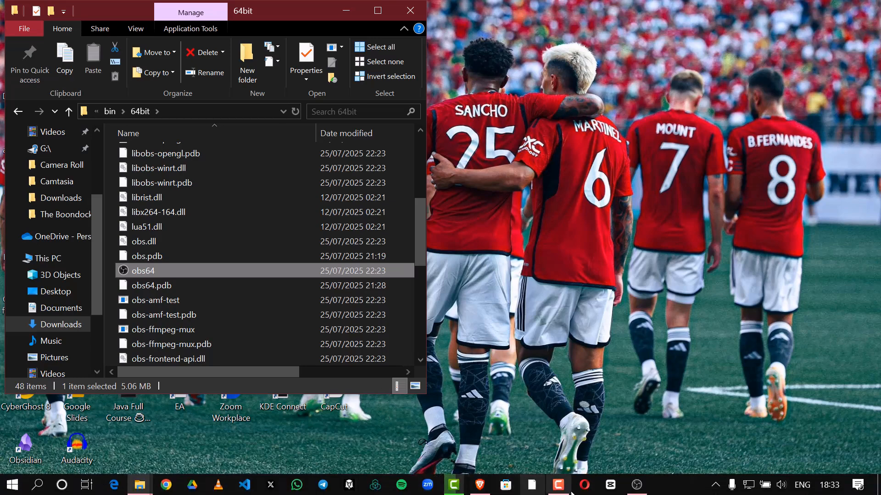
pyautogui.click(636, 489)
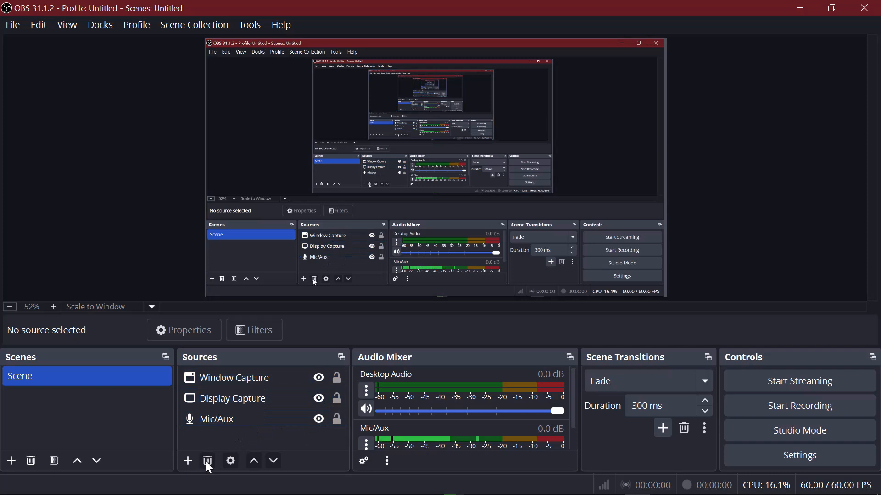
pyautogui.click(223, 383)
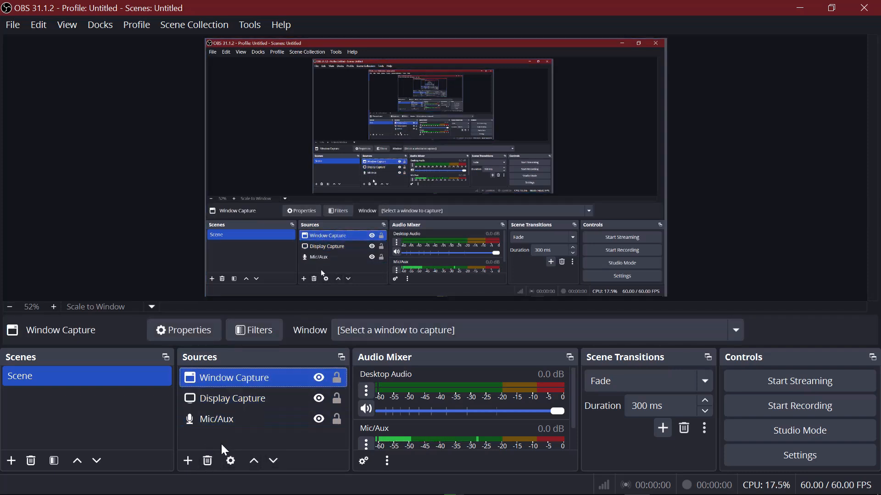
pyautogui.press('Delete')
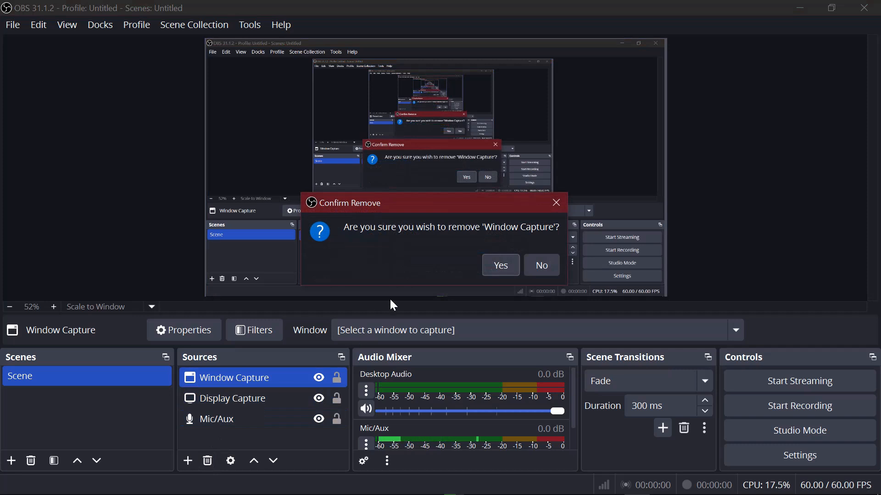
pyautogui.click(498, 266)
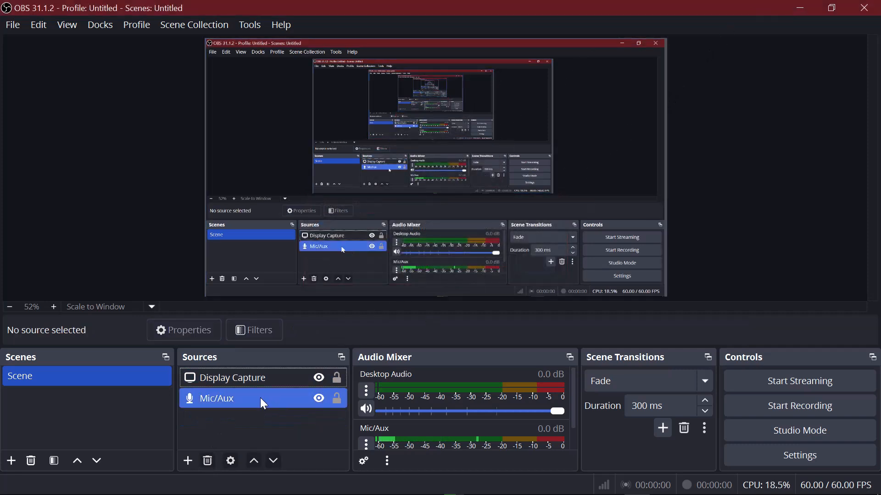
# Remove the Display Capture and Mic/Aux sources from the scene.
pyautogui.click(262, 377)
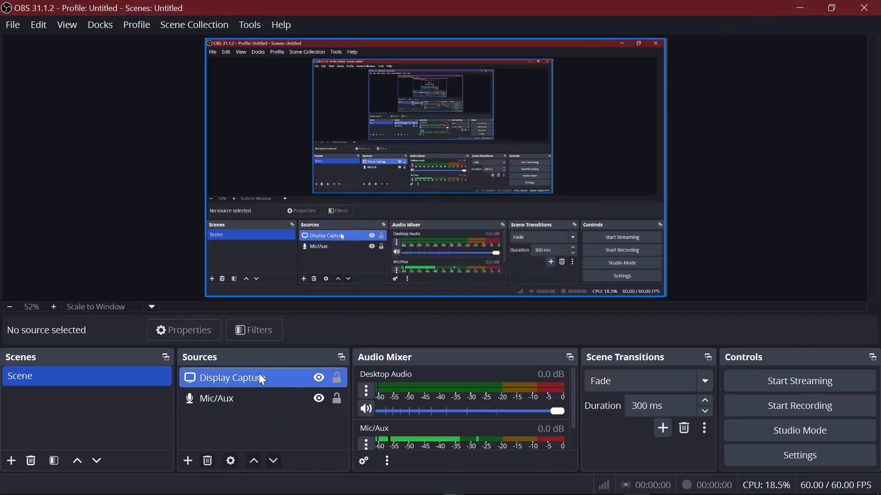
pyautogui.click(208, 461)
pyautogui.click(498, 266)
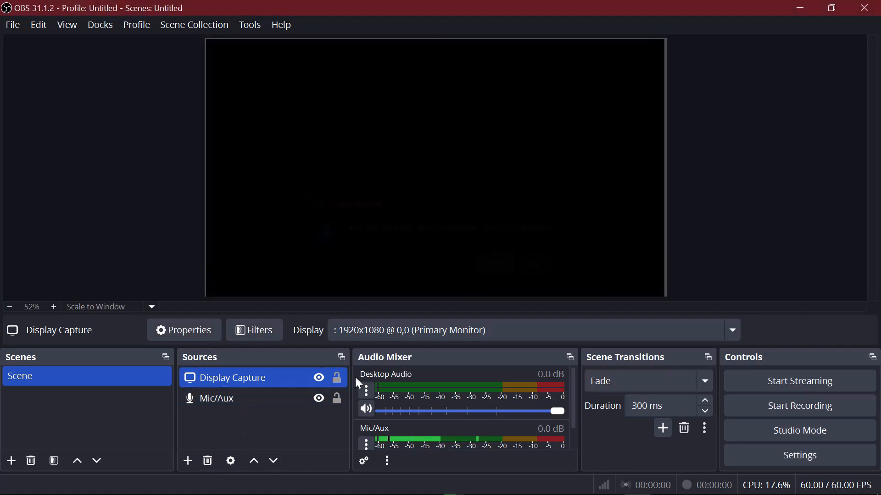
pyautogui.click(231, 379)
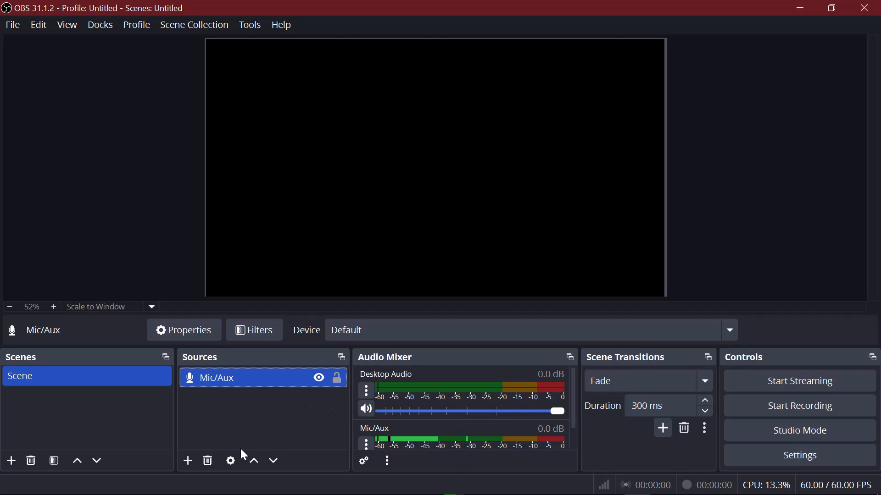
pyautogui.click(206, 462)
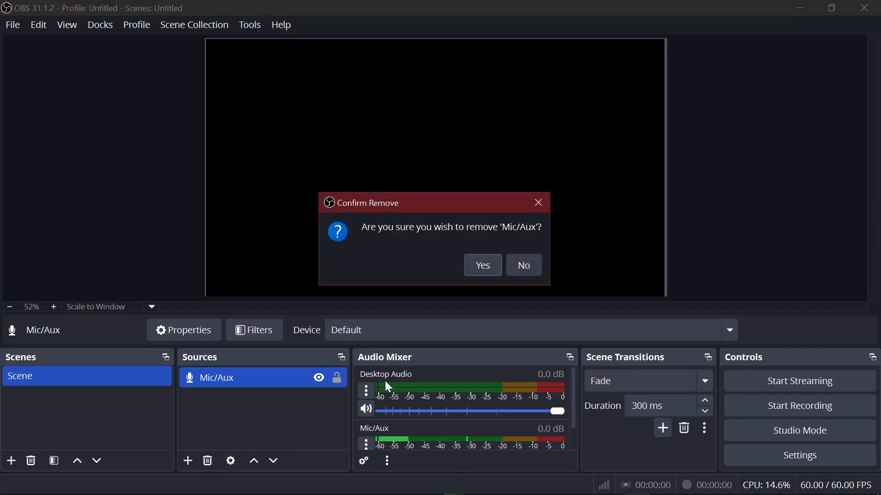
pyautogui.click(481, 270)
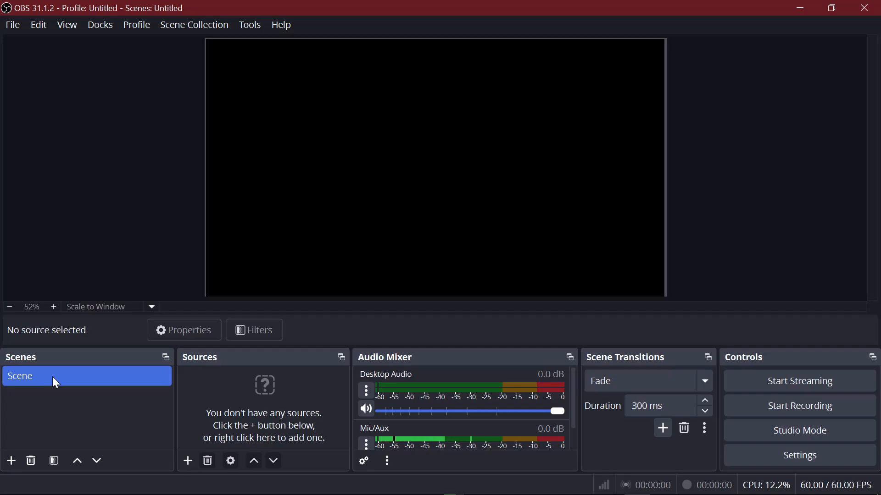
# Add a new scene named Screen Recording.
pyautogui.click(11, 461)
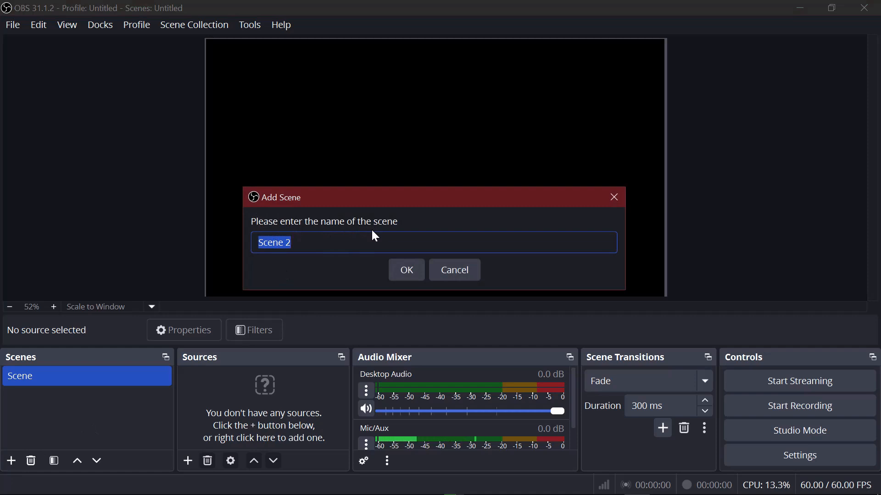
pyautogui.write('Scr')
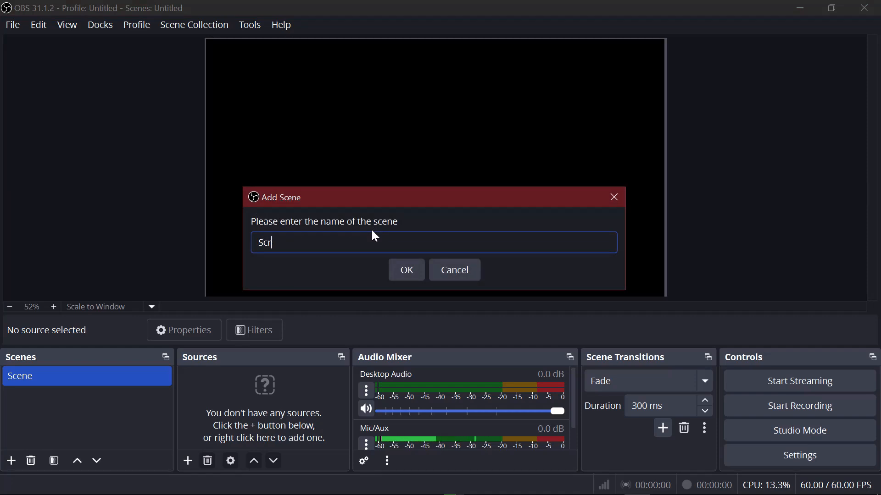
pyautogui.write('een Re')
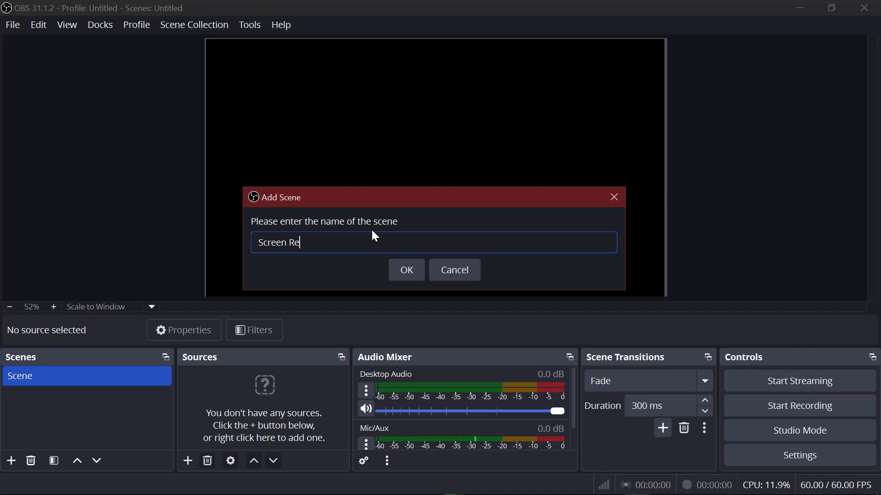
pyautogui.write('cording')
pyautogui.click(406, 271)
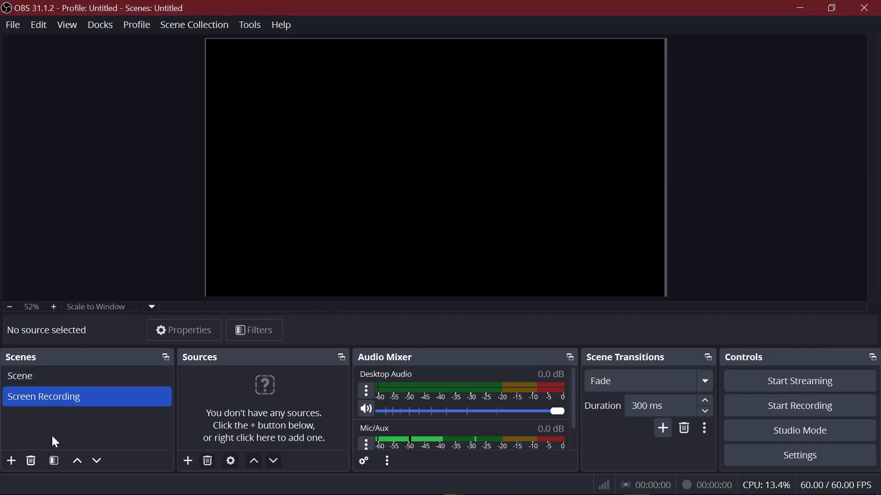
# Switch to the original Scene and return to the Screen Recording scene.
pyautogui.click(48, 374)
pyautogui.click(48, 387)
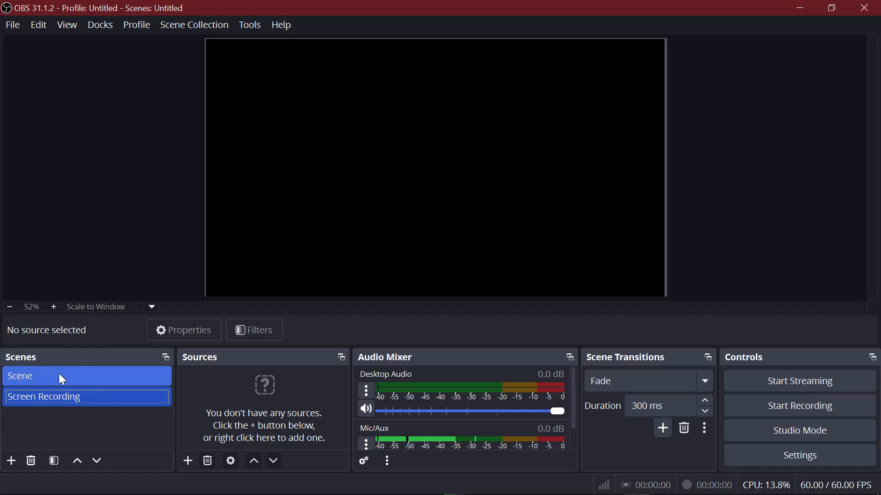
pyautogui.click(58, 375)
pyautogui.click(61, 396)
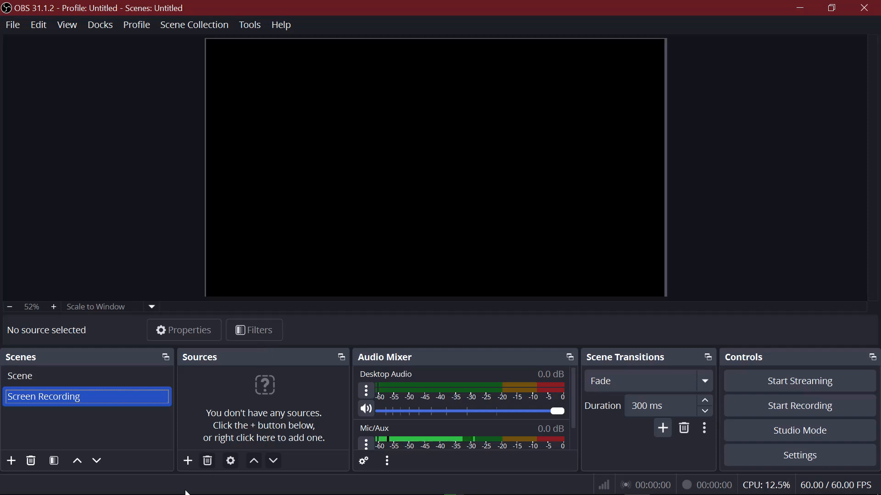
# Add an Audio Input Capture source to the Screen Recording scene using the existing Mic/Aux source, kept visible.
pyautogui.click(188, 461)
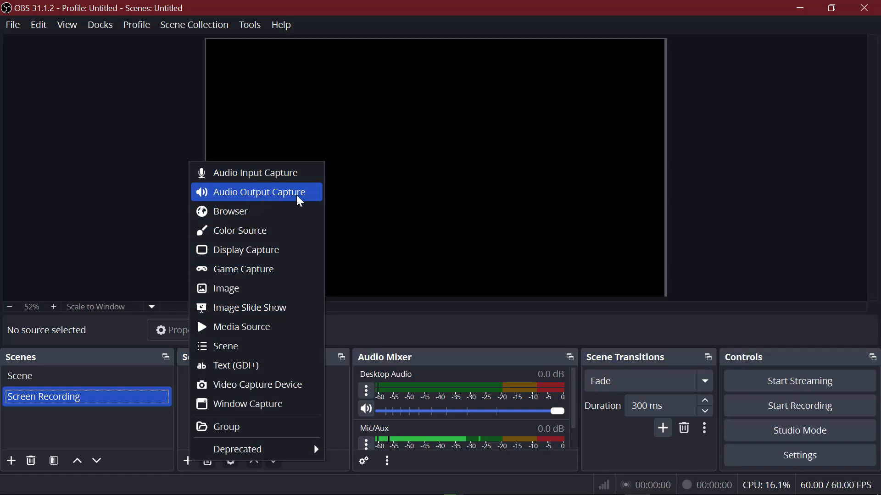
pyautogui.click(274, 176)
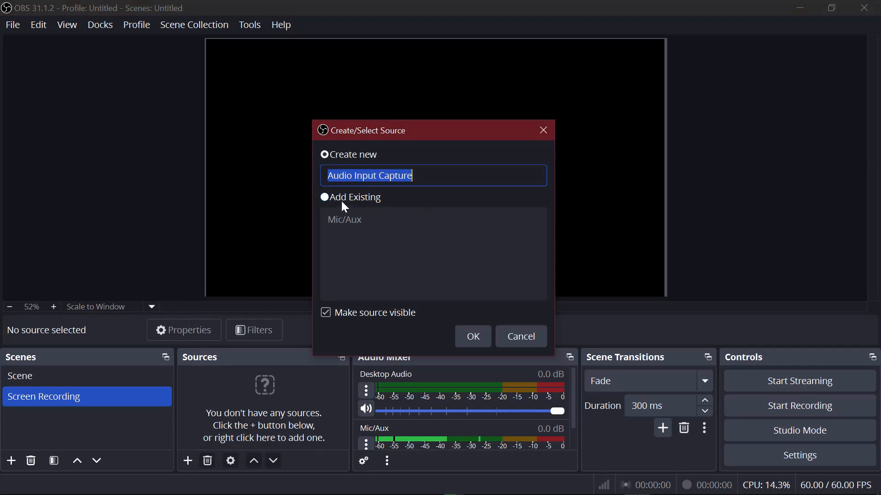
pyautogui.click(324, 197)
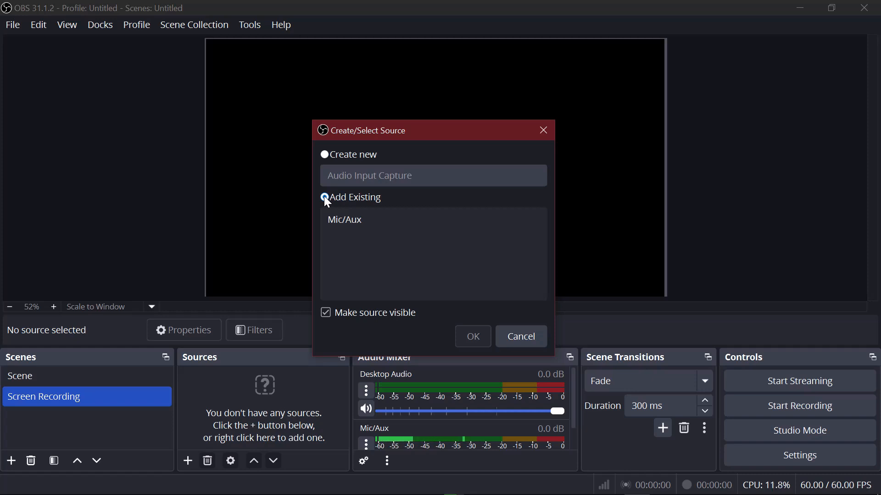
pyautogui.click(353, 213)
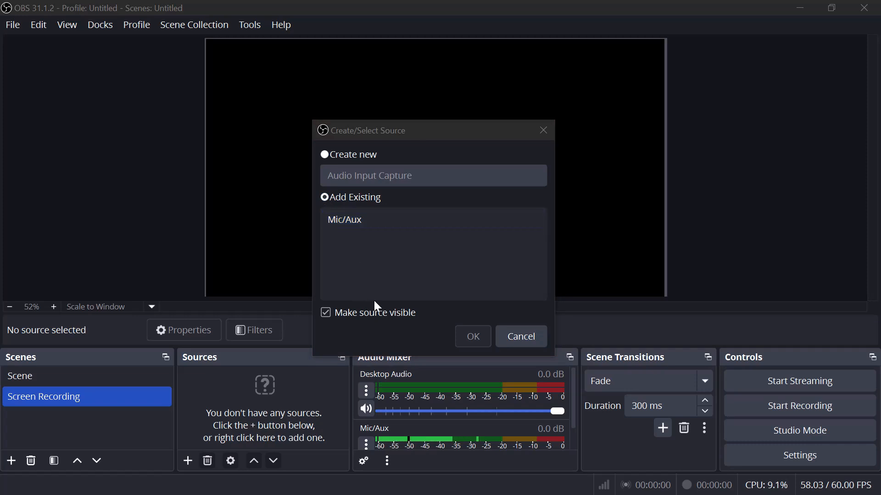
pyautogui.click(356, 215)
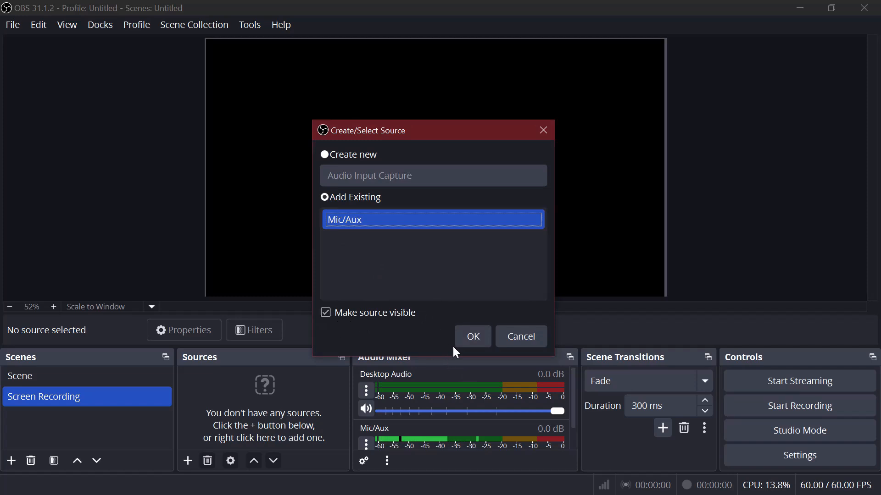
pyautogui.click(471, 343)
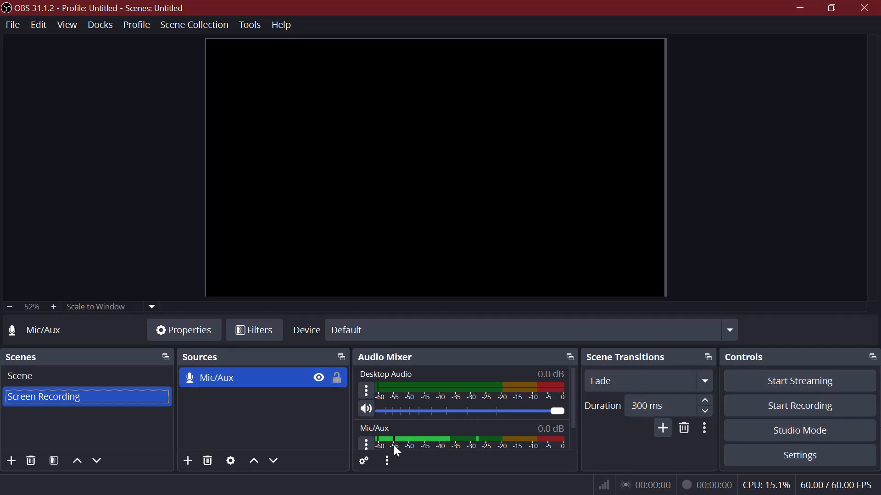
# Lower the Mic/Aux volume in the audio mixer to about -9.4 dB.
pyautogui.scroll(-1, 455, 417)
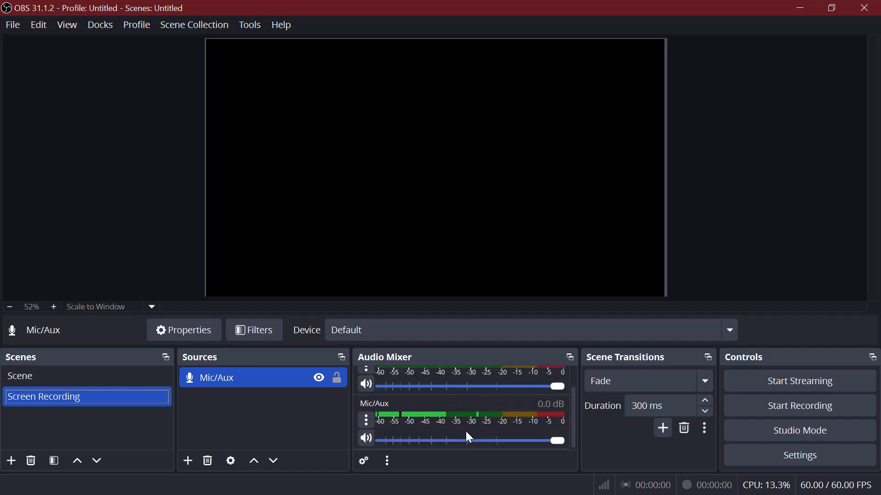
pyautogui.moveTo(559, 442); pyautogui.dragTo(499, 457)
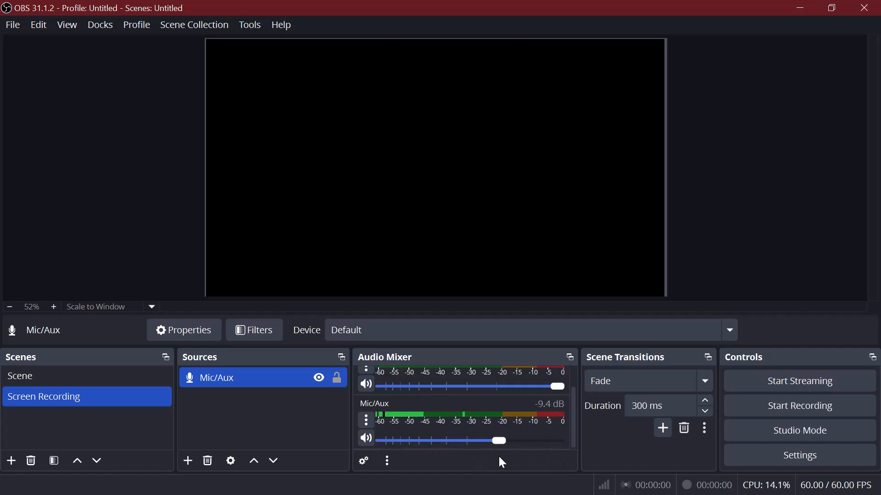
pyautogui.scroll(2, 575, 413)
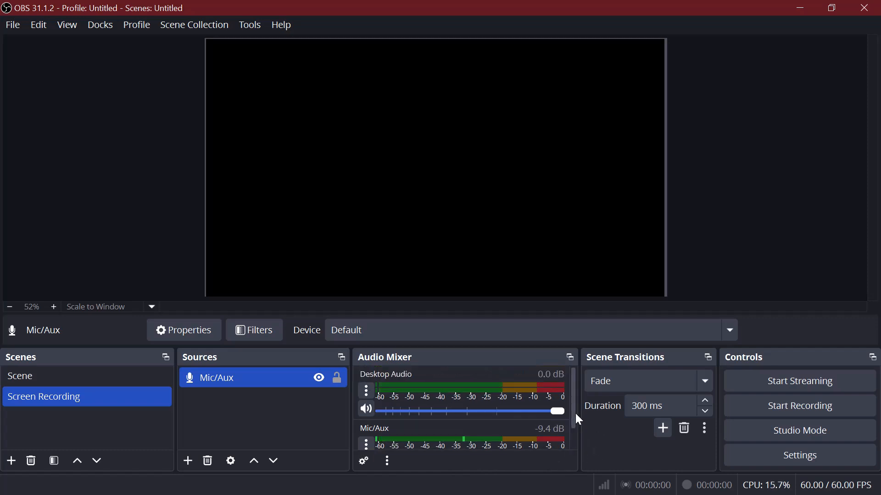
# Add a new Display Capture source that captures the 1920x1080 primary monitor, with the cursor included.
pyautogui.click(191, 461)
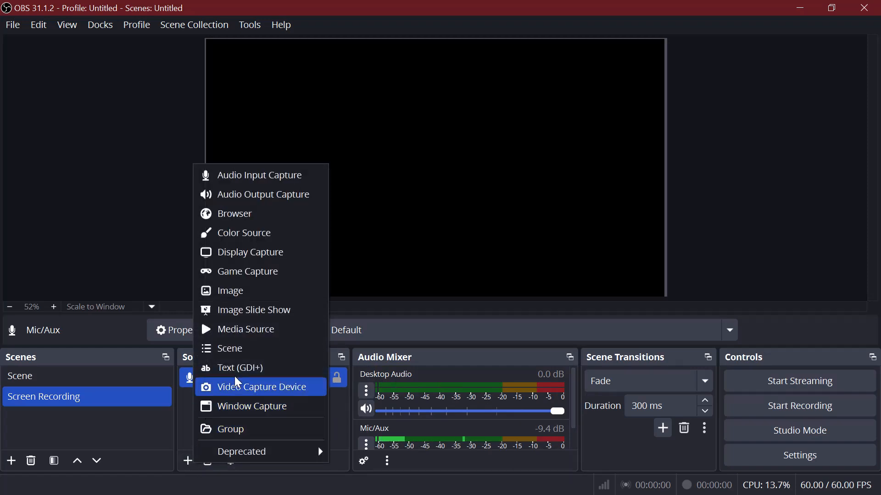
pyautogui.click(253, 258)
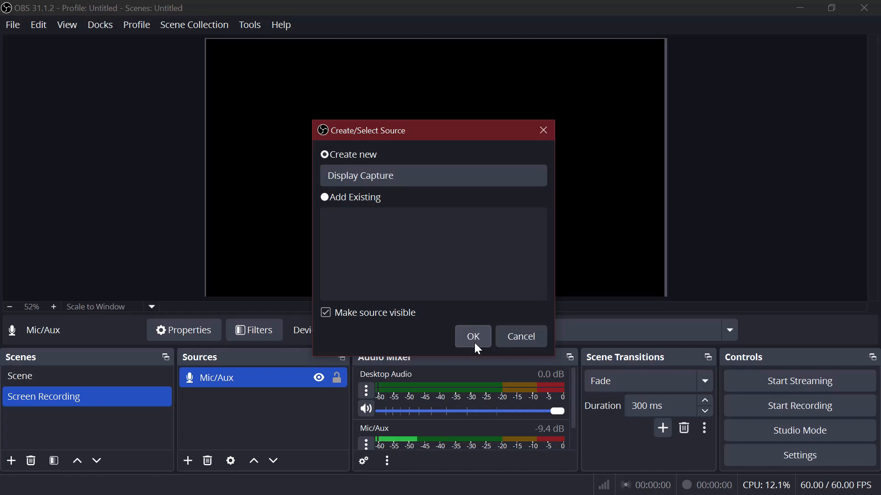
pyautogui.click(474, 343)
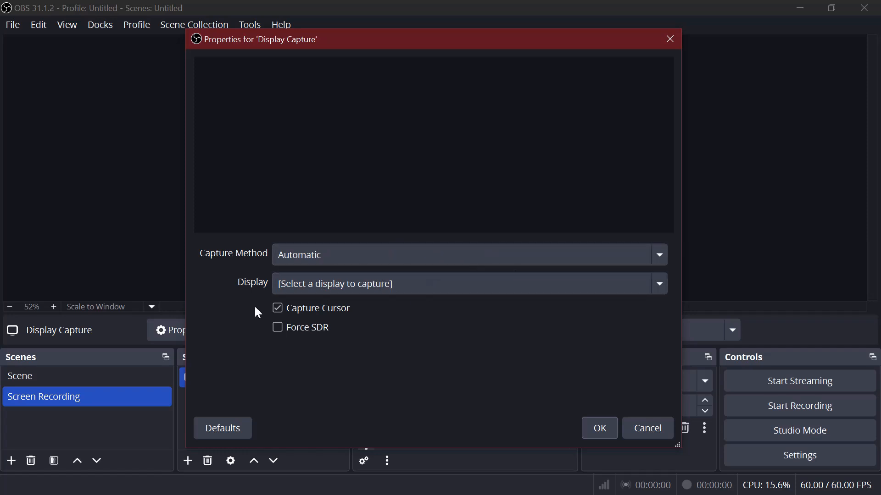
pyautogui.click(310, 285)
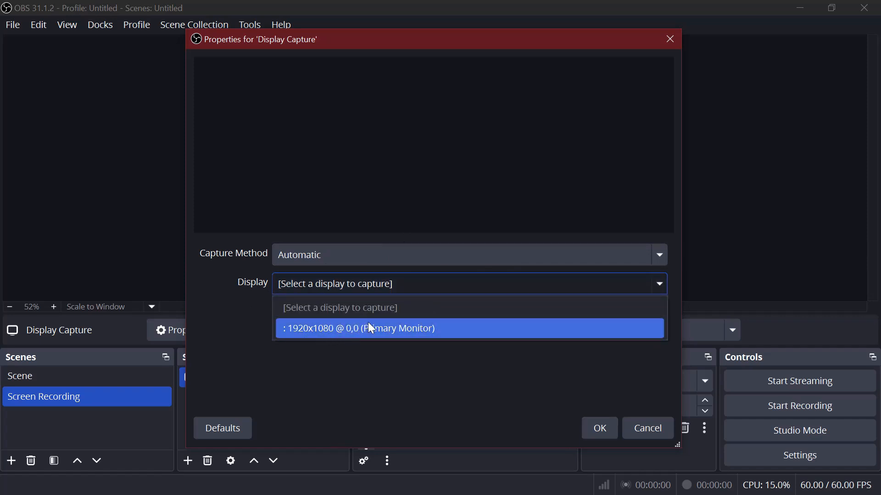
pyautogui.click(439, 328)
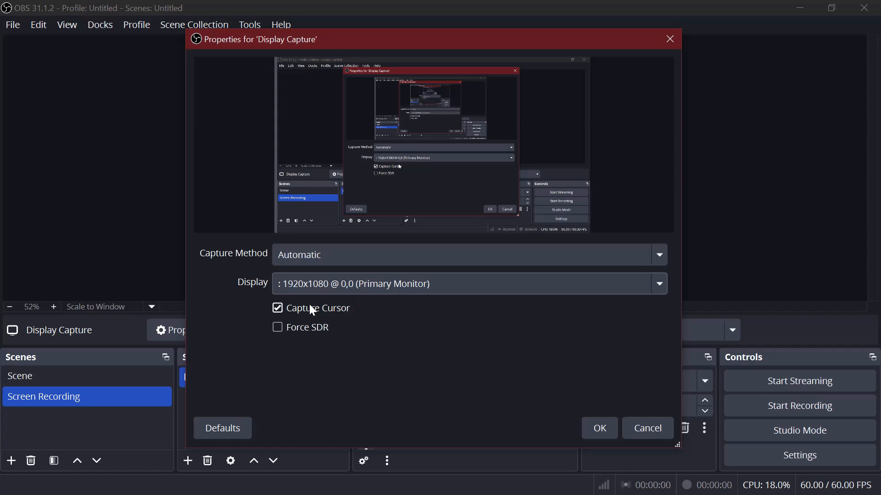
pyautogui.click(599, 427)
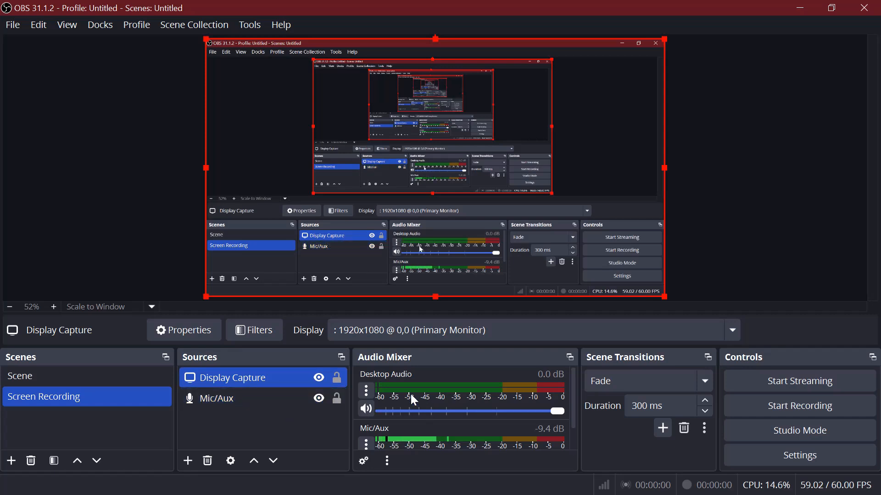
# Set the Desktop Audio volume in the audio mixer to about -1.8 dB.
pyautogui.scroll(-1, 418, 405)
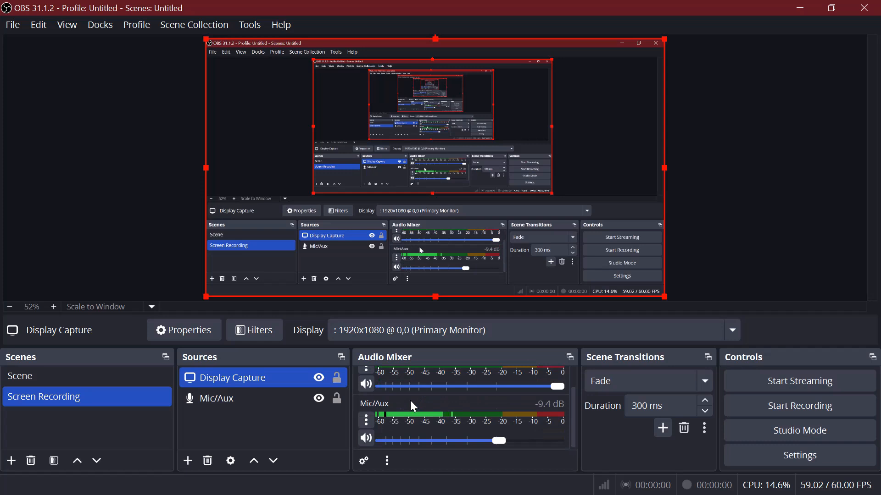
pyautogui.scroll(1, 410, 400)
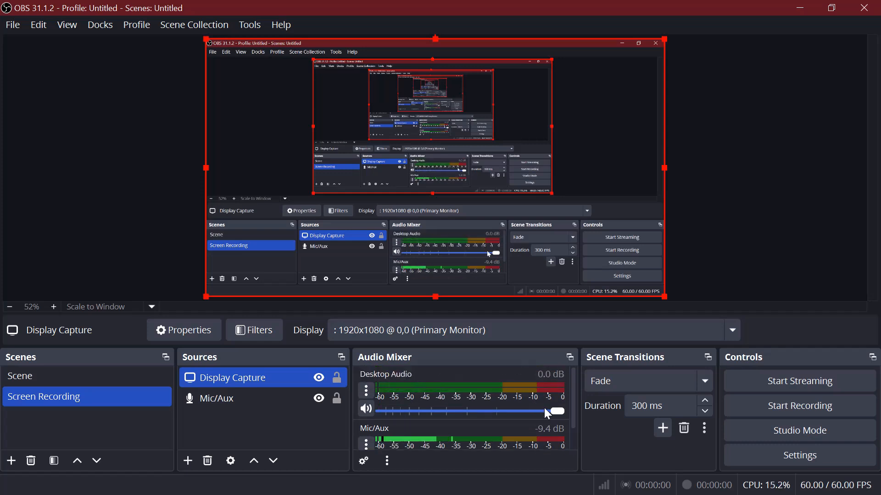
pyautogui.moveTo(557, 412); pyautogui.dragTo(475, 410)
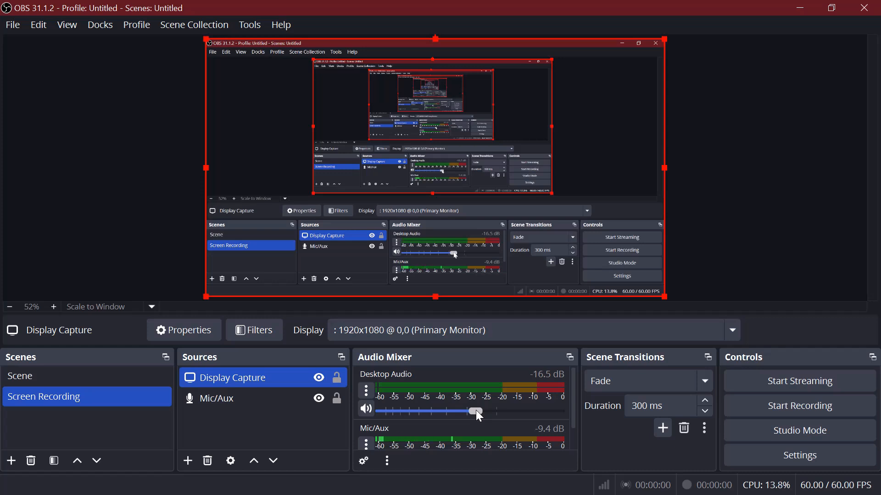
pyautogui.moveTo(475, 411); pyautogui.dragTo(541, 411)
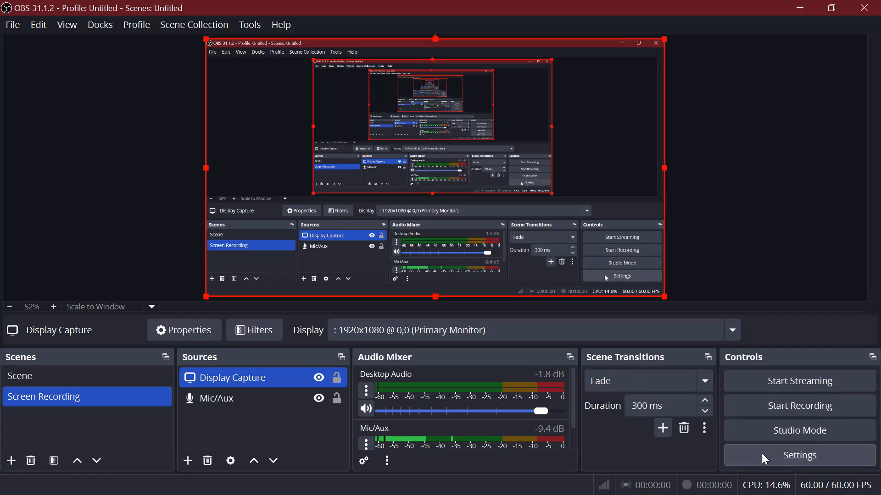
# Open the settings and enable the confirmation dialog when stopping recording in the General output options.
pyautogui.click(793, 456)
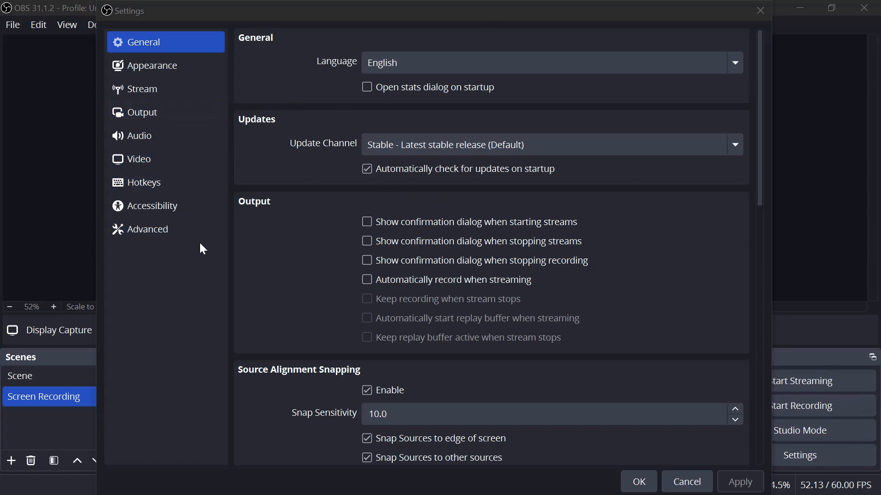
pyautogui.moveTo(373, 18); pyautogui.dragTo(347, 471)
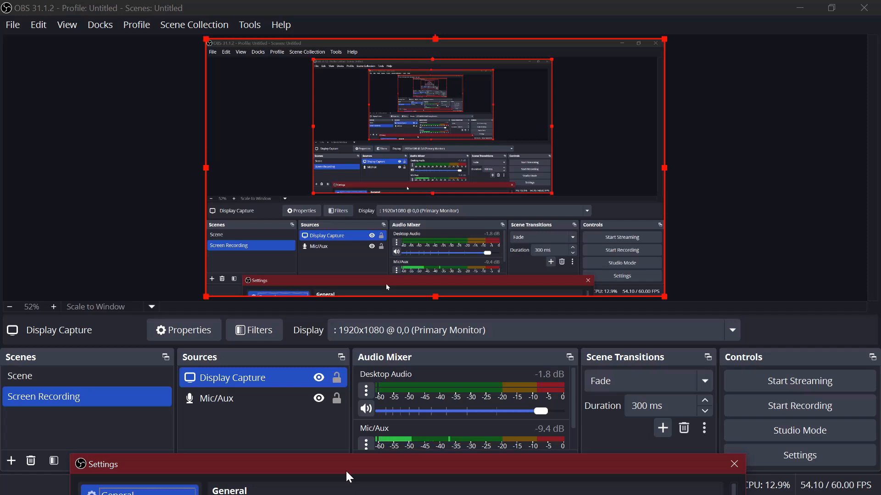
pyautogui.moveTo(347, 472); pyautogui.dragTo(403, 24)
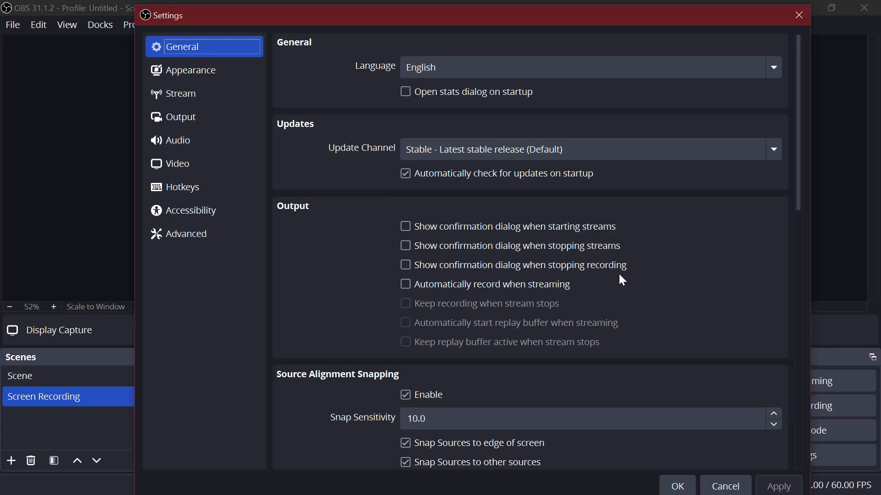
pyautogui.click(412, 271)
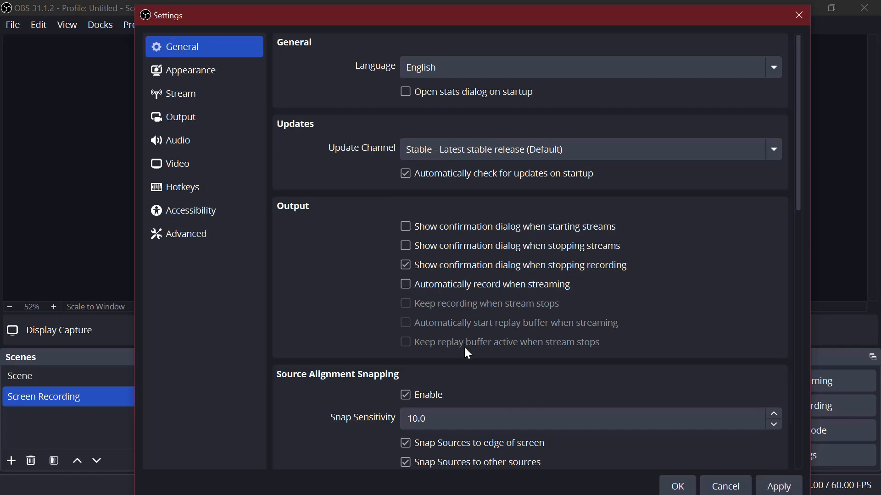
# Review the remaining General settings, from source alignment snapping and projectors to system tray, preview, importers, Studio Mode and Multiview.
pyautogui.scroll(-1, 437, 378)
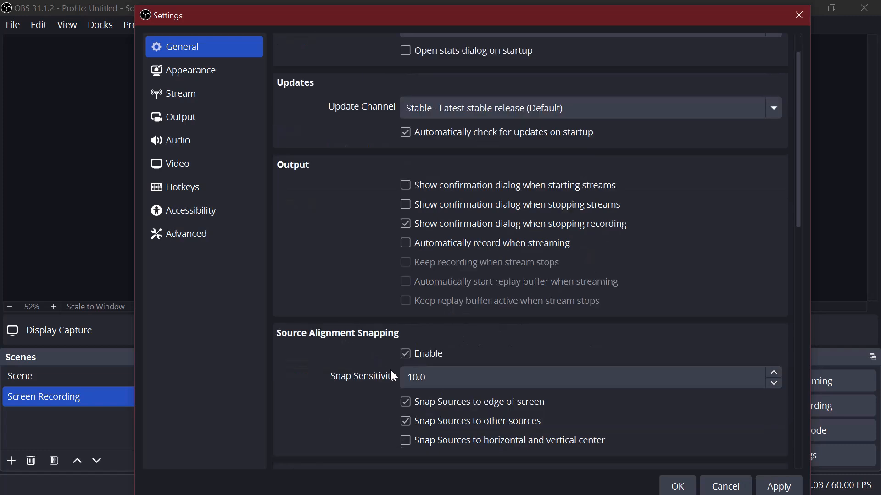
pyautogui.scroll(-1, 394, 376)
pyautogui.scroll(-2, 378, 416)
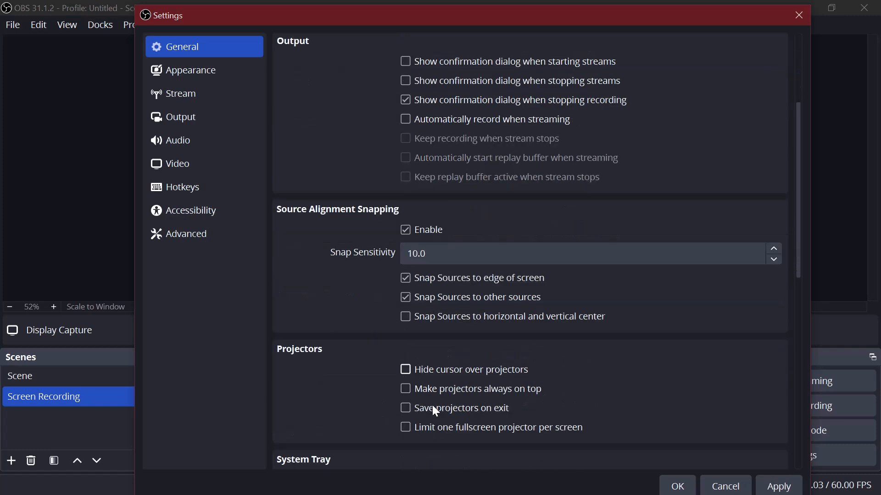
pyautogui.scroll(-5, 434, 407)
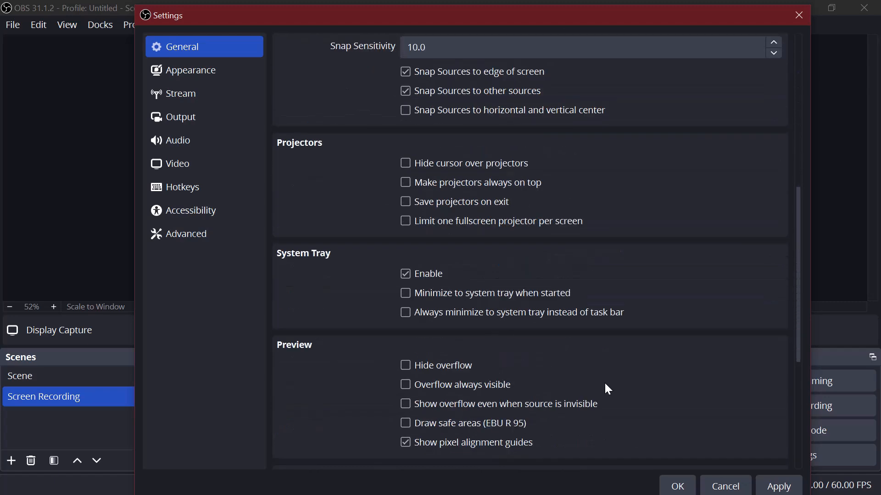
pyautogui.scroll(-5, 516, 372)
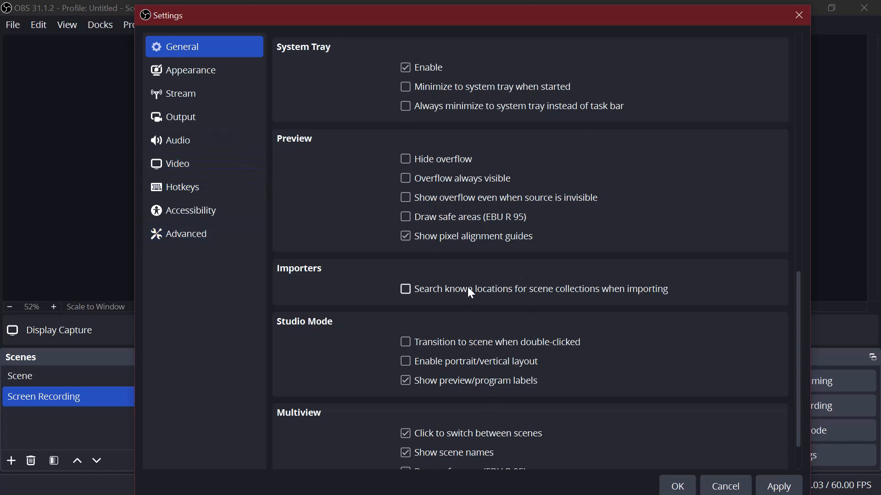
pyautogui.scroll(-2, 630, 298)
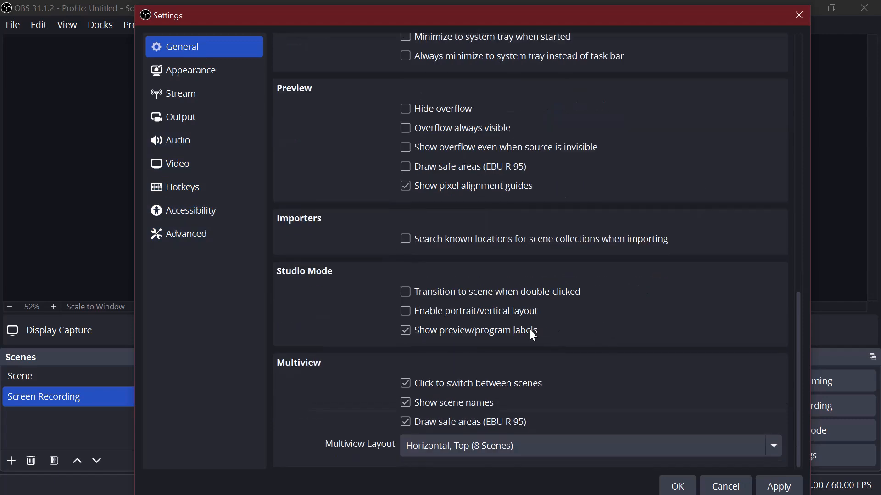
pyautogui.scroll(10, 539, 243)
pyautogui.scroll(2, 570, 168)
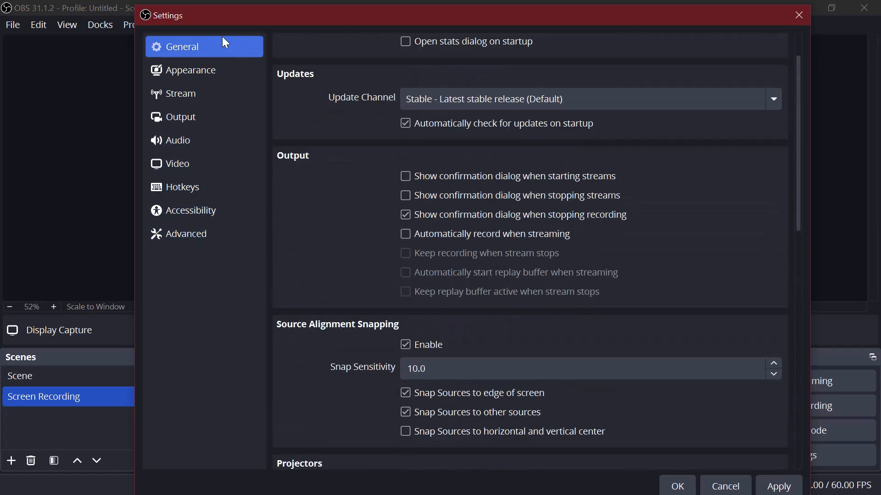
# Review the theme and style choices in the Appearance settings, keeping the Yami theme and Default style.
pyautogui.click(213, 70)
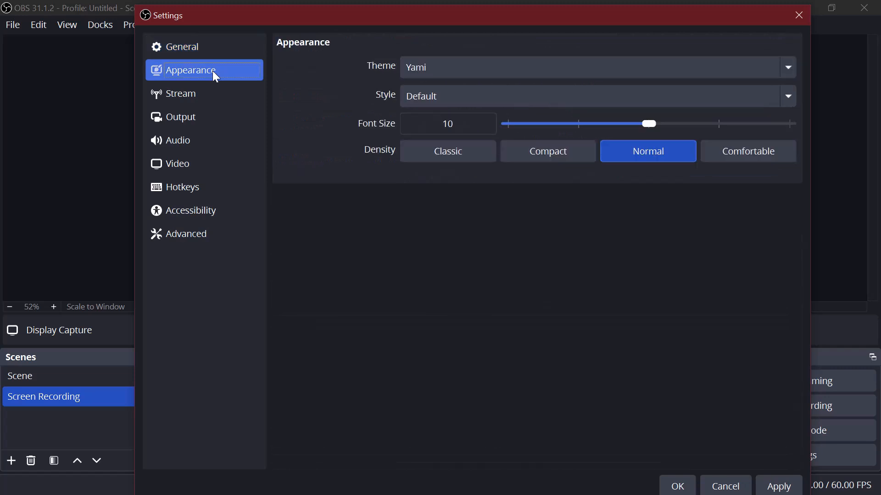
pyautogui.click(435, 71)
pyautogui.click(420, 239)
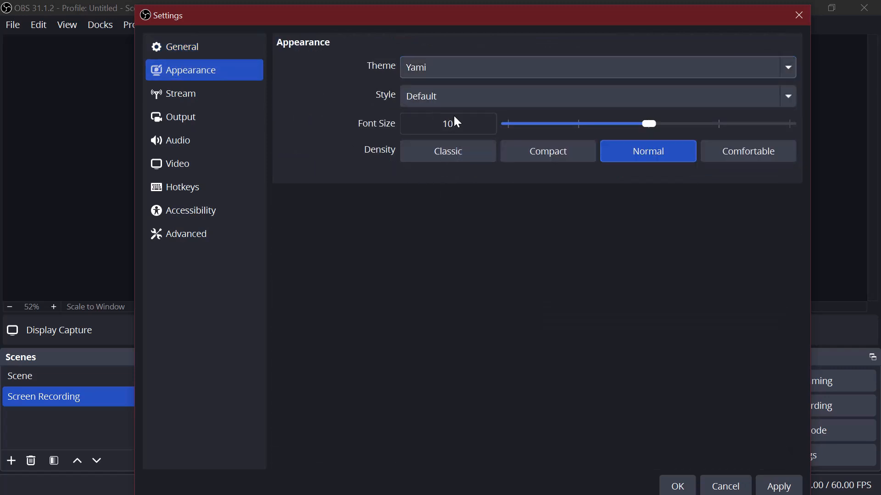
pyautogui.click(471, 96)
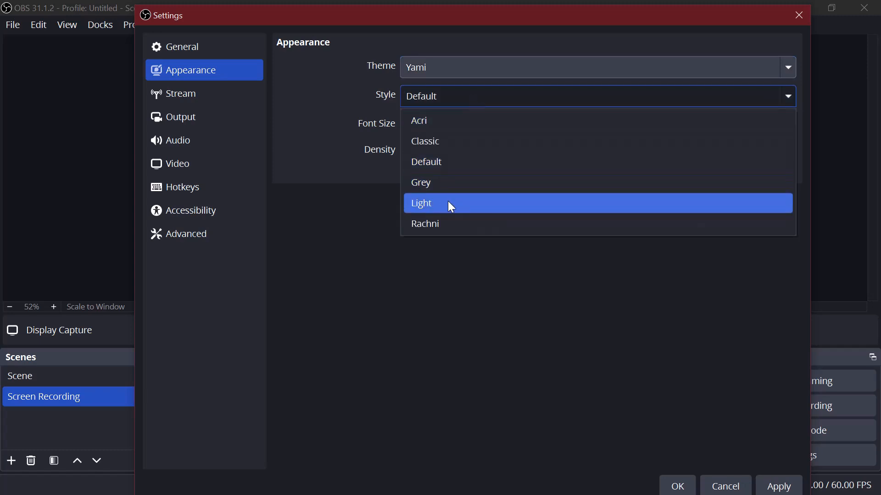
pyautogui.click(330, 228)
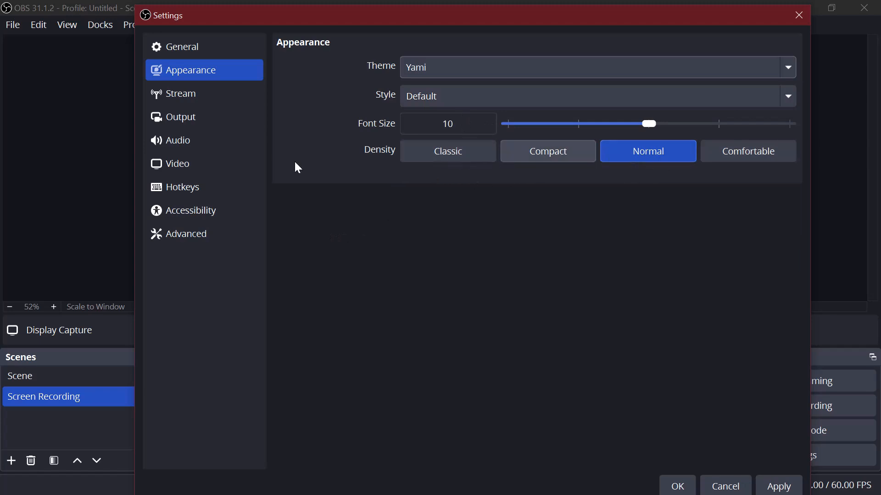
# Examine the streaming video encoder choices and the output mode choices in the Output settings, keeping Software (x264) and Simple.
pyautogui.click(214, 101)
pyautogui.click(205, 115)
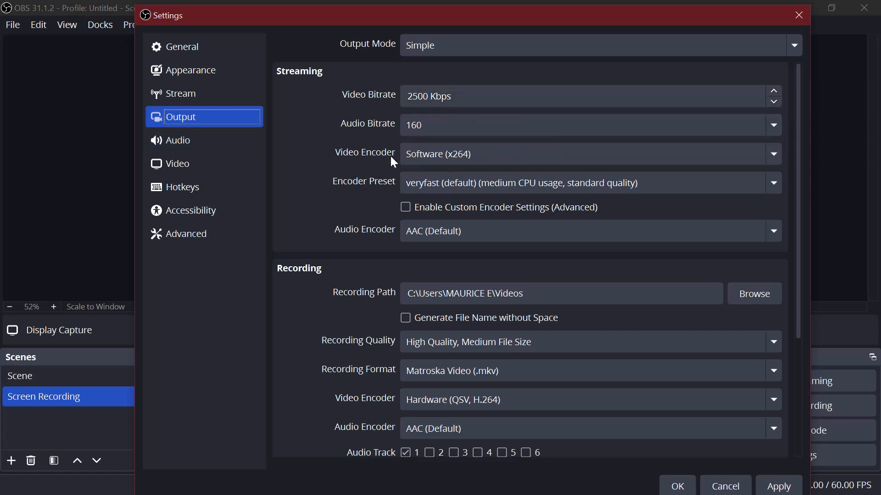
pyautogui.click(546, 156)
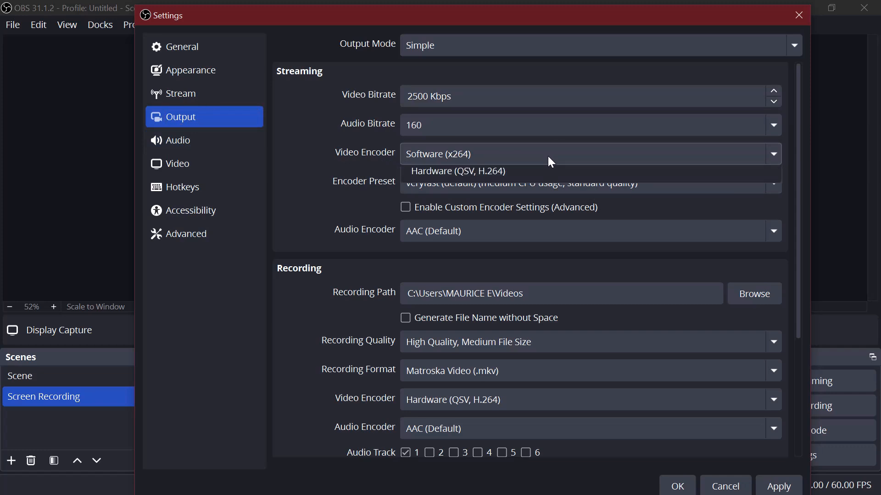
pyautogui.click(301, 165)
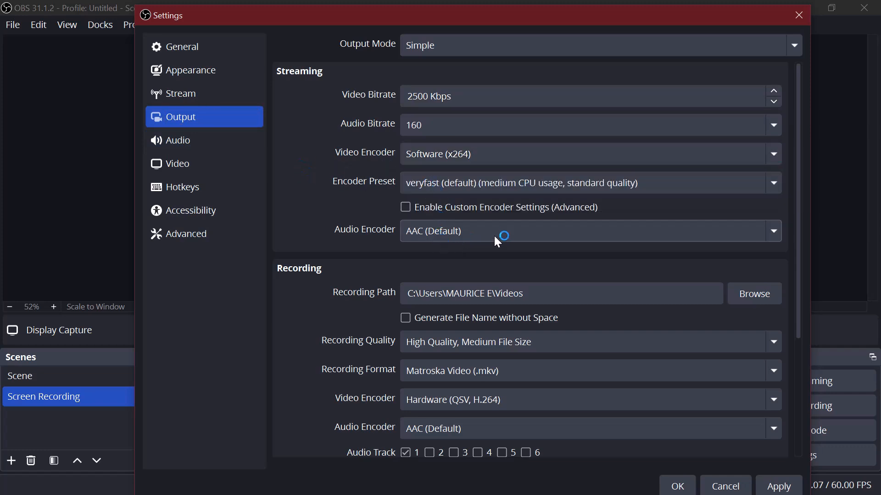
pyautogui.click(471, 55)
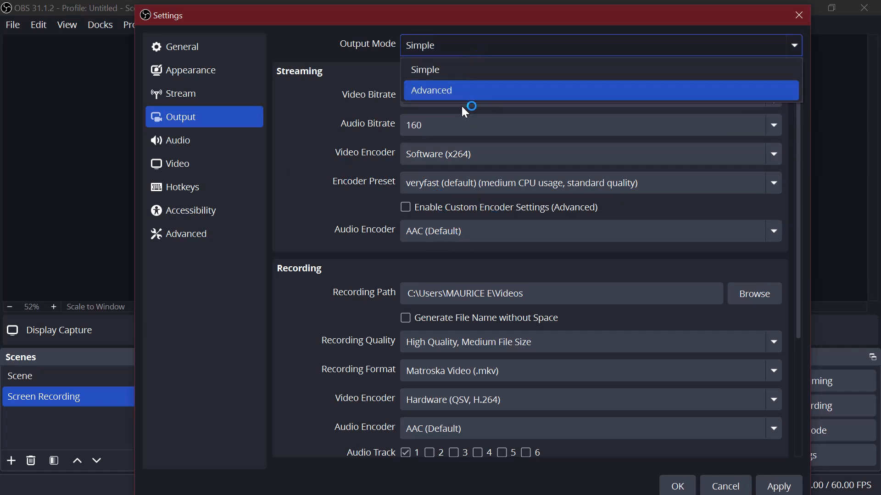
pyautogui.click(313, 367)
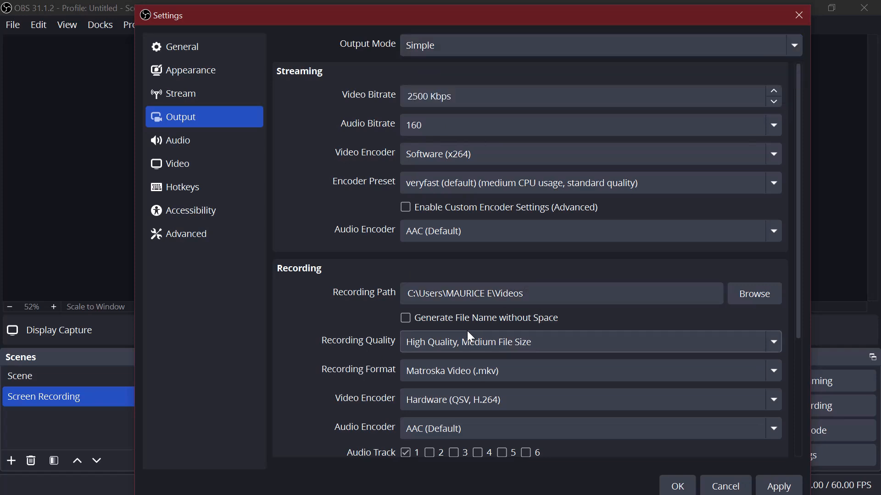
# Examine the recording quality choices and the other recording output settings, keeping High Quality, Medium File Size.
pyautogui.scroll(-2, 442, 327)
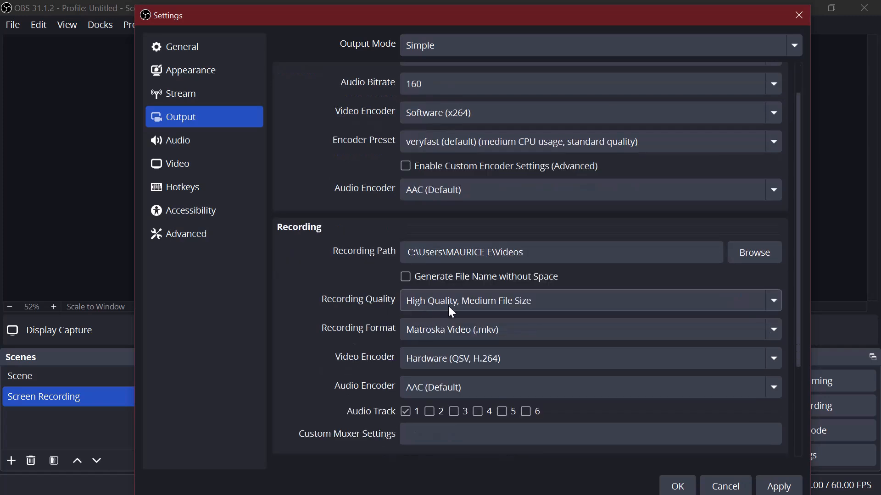
pyautogui.click(502, 310)
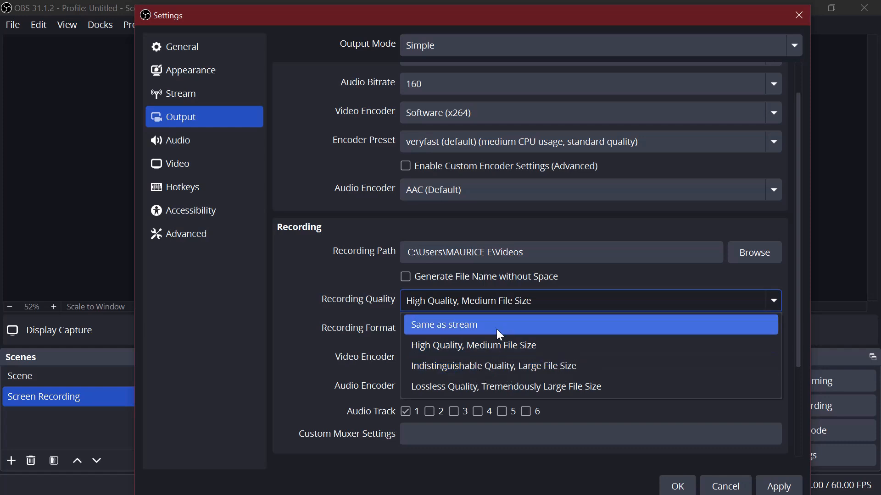
pyautogui.click(312, 367)
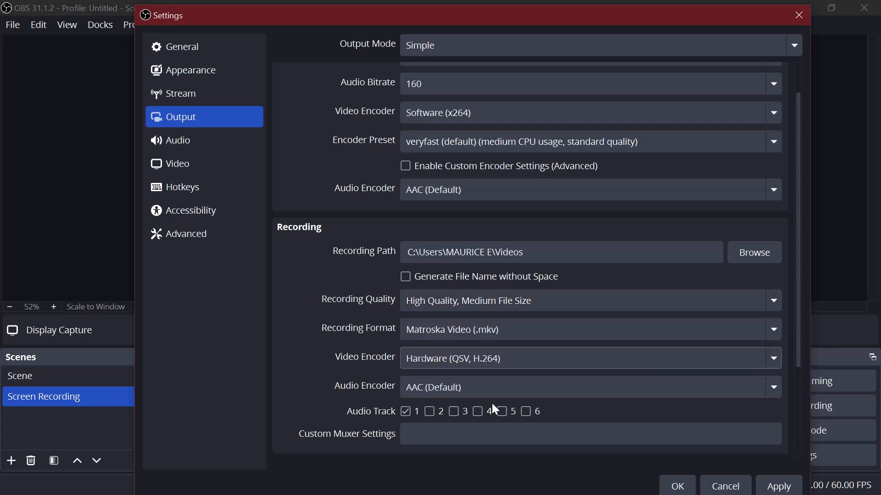
pyautogui.scroll(2, 292, 152)
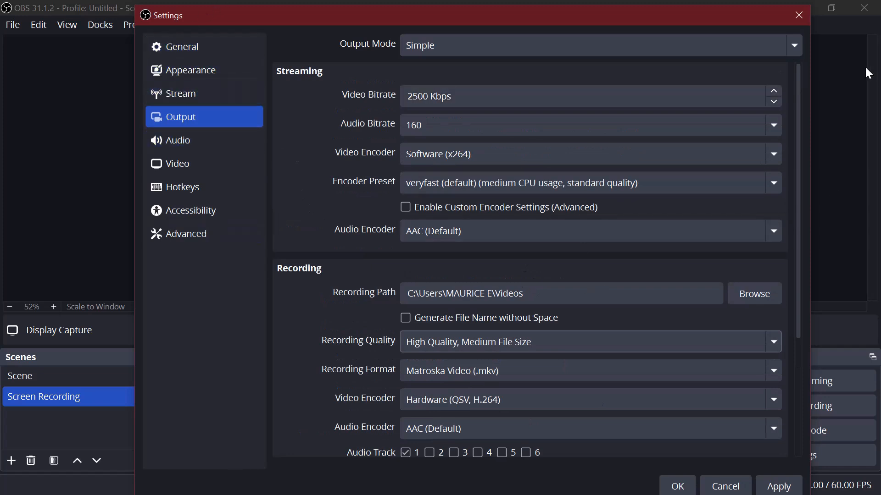
# Close the settings without saving the changes, and minimize the OBS and 64bit folder windows to show the desktop.
pyautogui.click(800, 18)
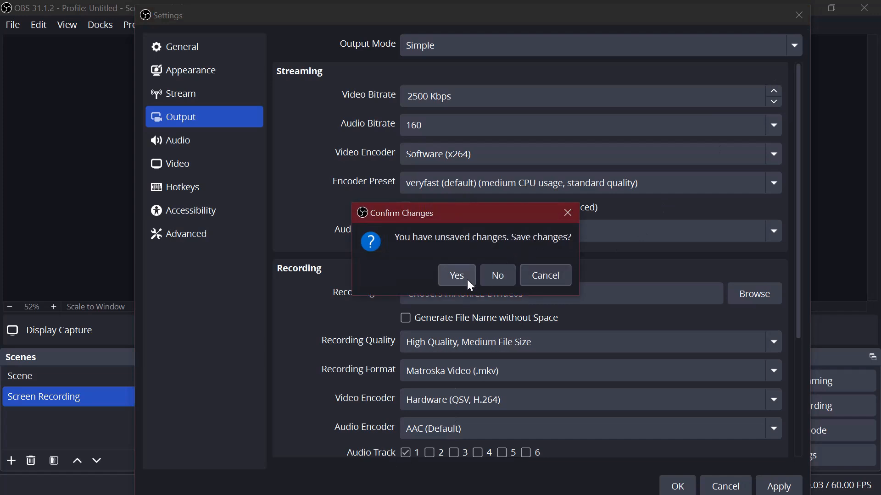
pyautogui.click(505, 279)
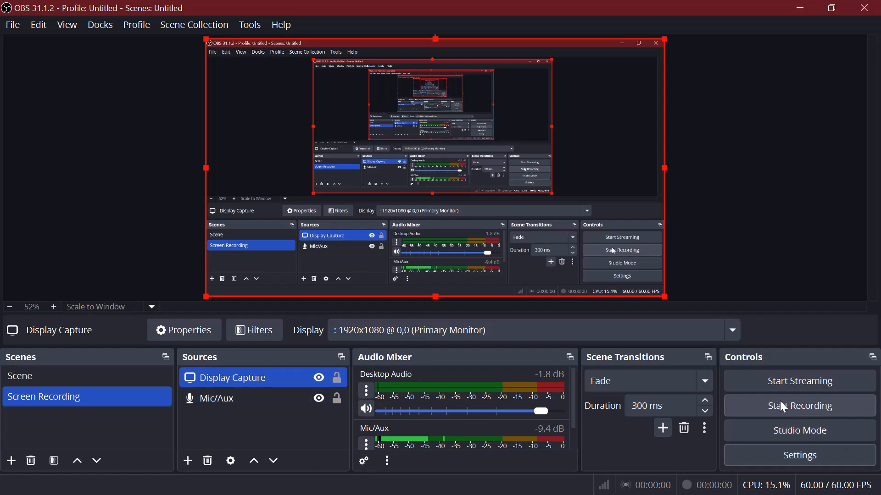
pyautogui.click(808, 6)
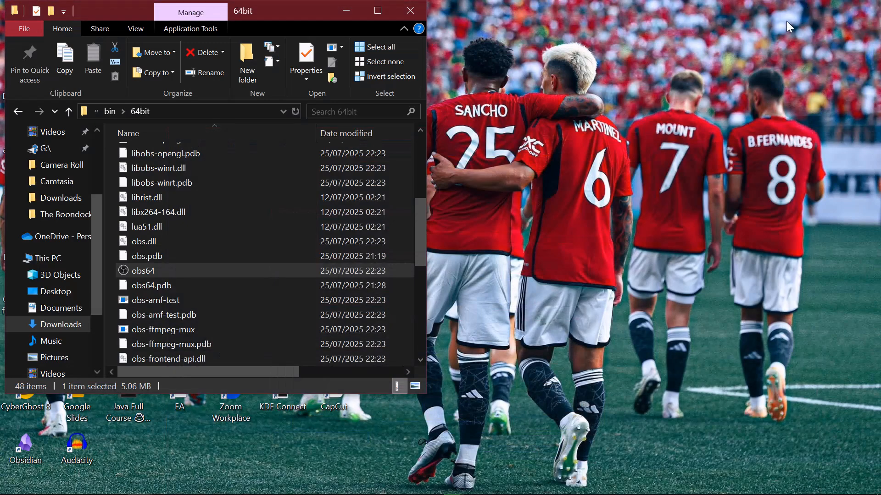
pyautogui.click(344, 11)
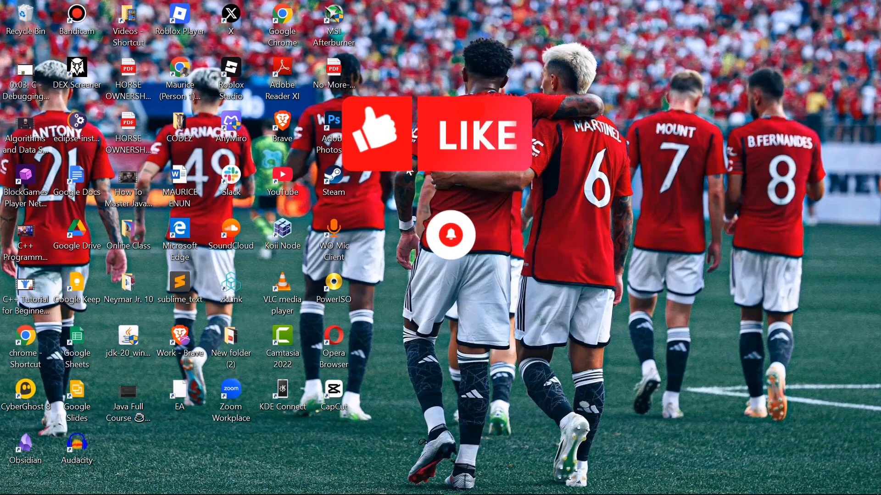